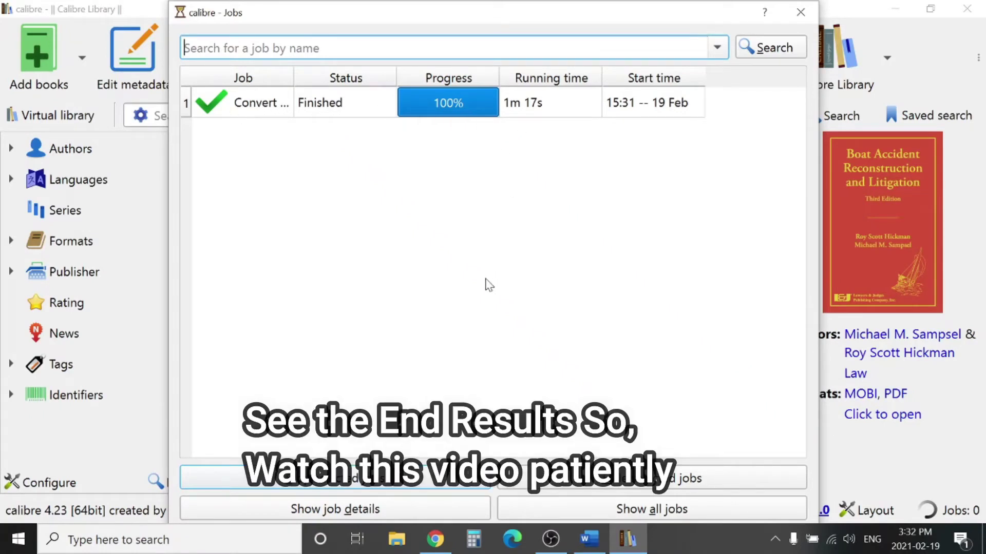
# - Dismiss the Jobs list and open the book's converted 475-page PDF in Adobe Acrobat Reader DC
pyautogui.press('Escape')
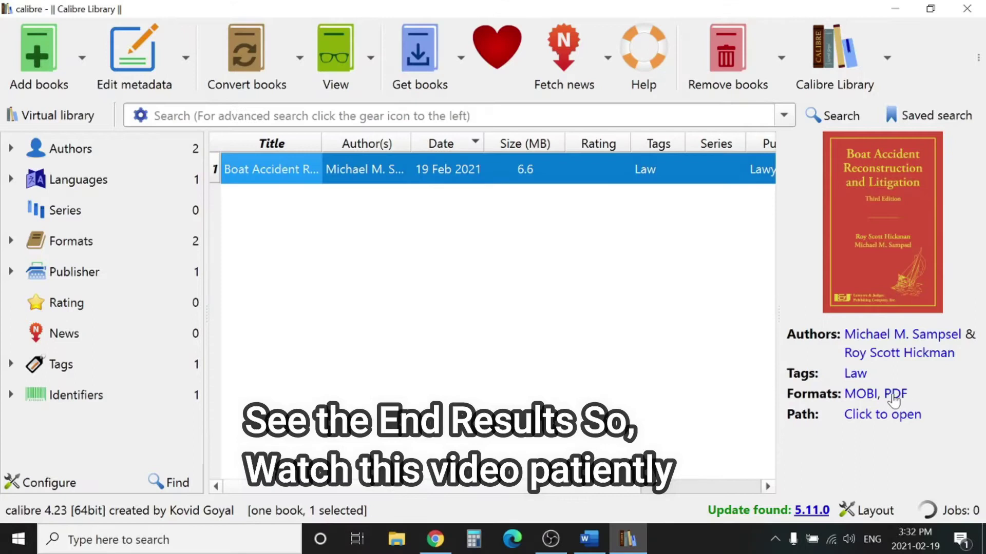
pyautogui.click(897, 395)
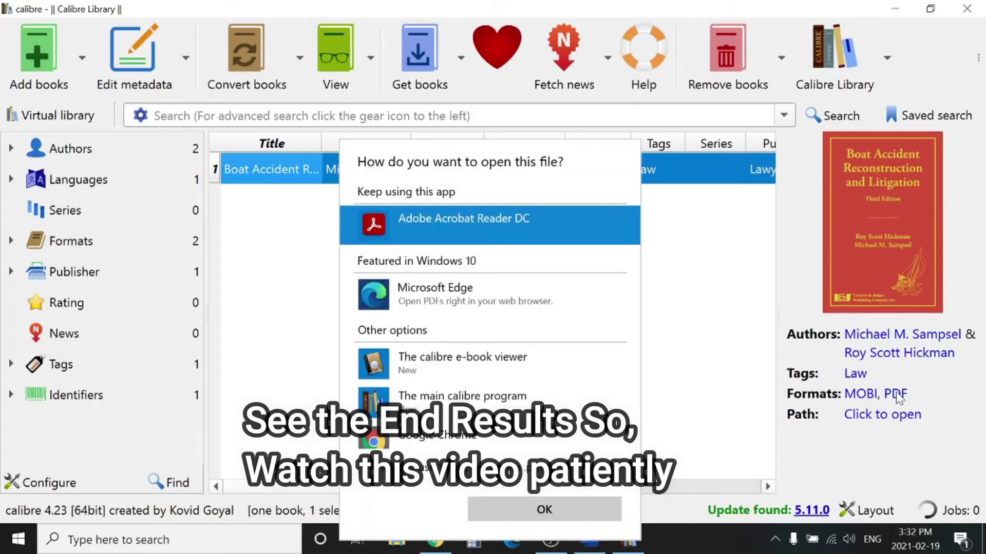
# - Open the book PDF in Acrobat Reader and scroll through its first page
pyautogui.doubleClick(445, 229)
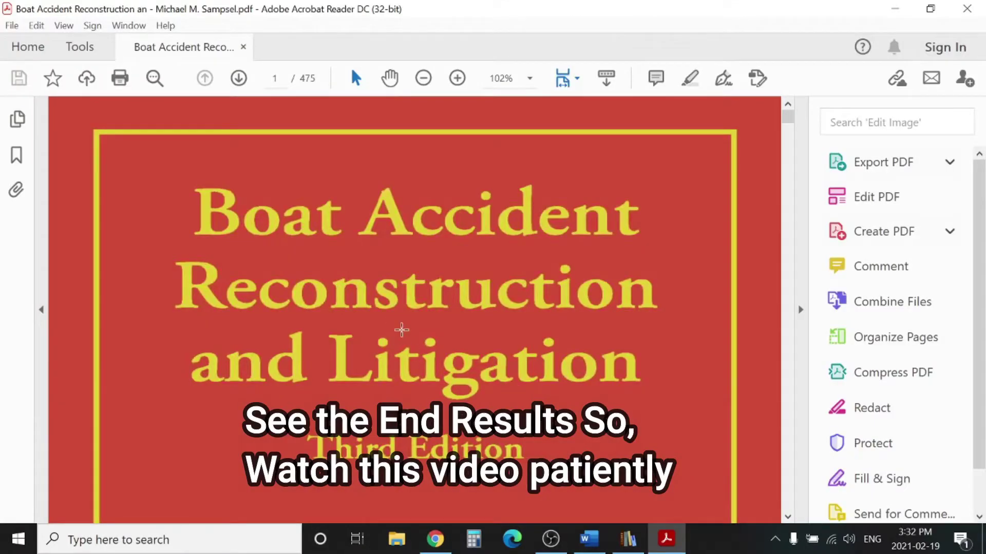
pyautogui.scroll(-2, 495, 286)
pyautogui.scroll(2, 509, 279)
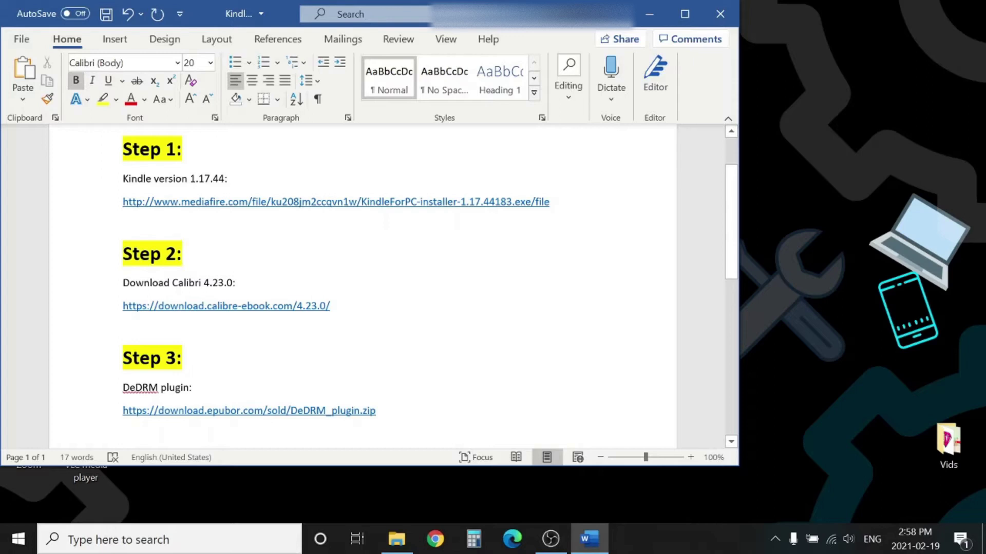
# - Highlight the 'Kindle version 1.17.44' and 'Download Calibri 4.23.0' lines, then deselect them
pyautogui.moveTo(228, 180); pyautogui.dragTo(122, 179)
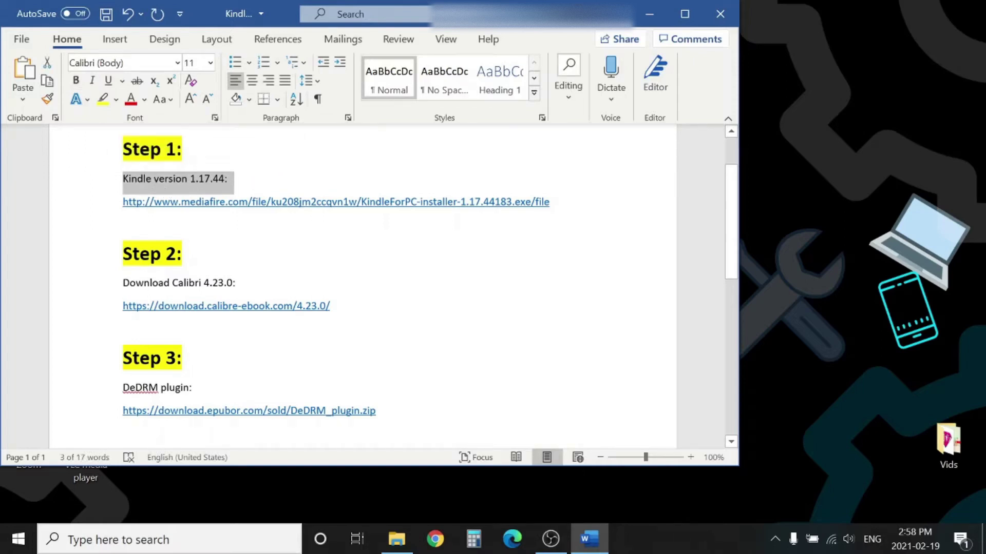
pyautogui.moveTo(236, 282); pyautogui.dragTo(123, 284)
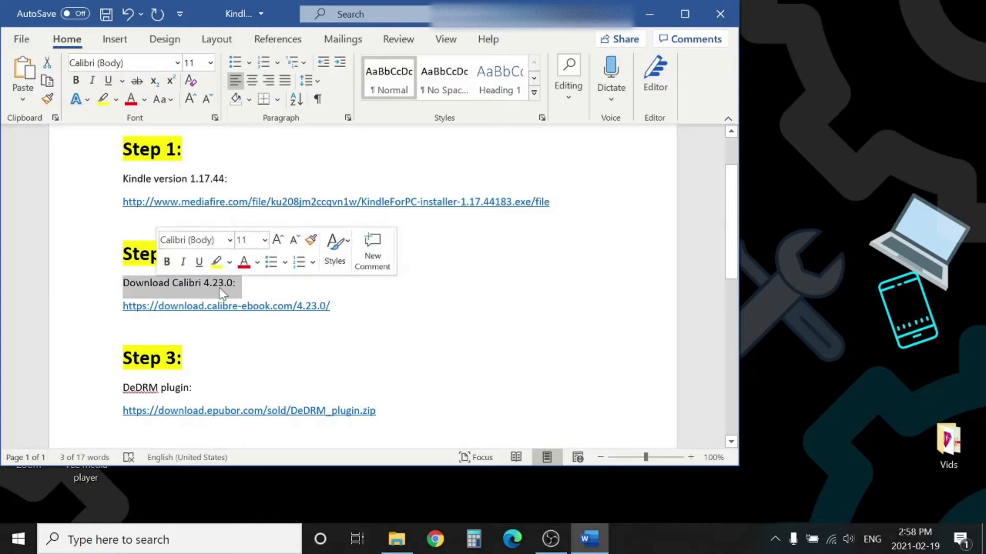
pyautogui.click(213, 357)
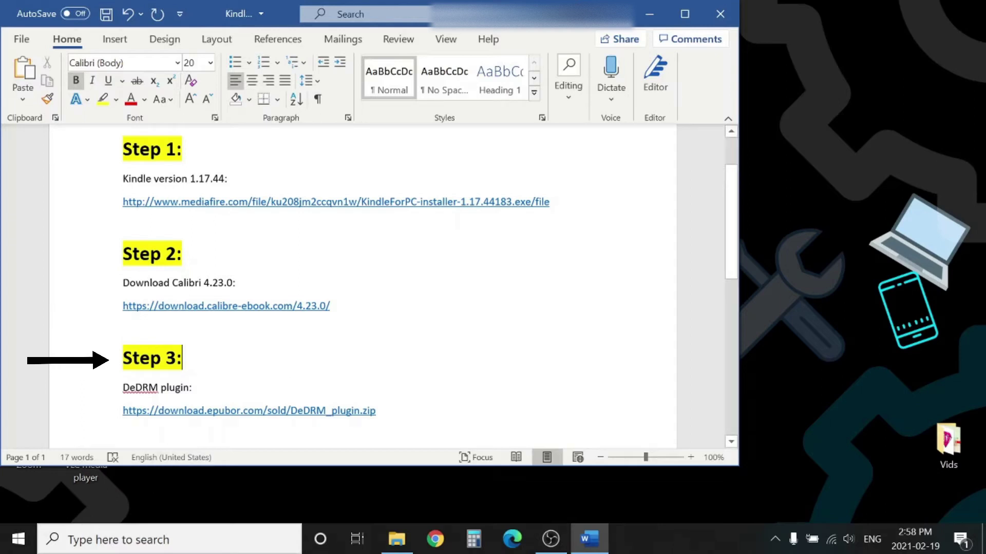
# - Select the Kindle 1.17.44 installer link under Step 1
pyautogui.scroll(-2, 360, 283)
pyautogui.scroll(2, 359, 282)
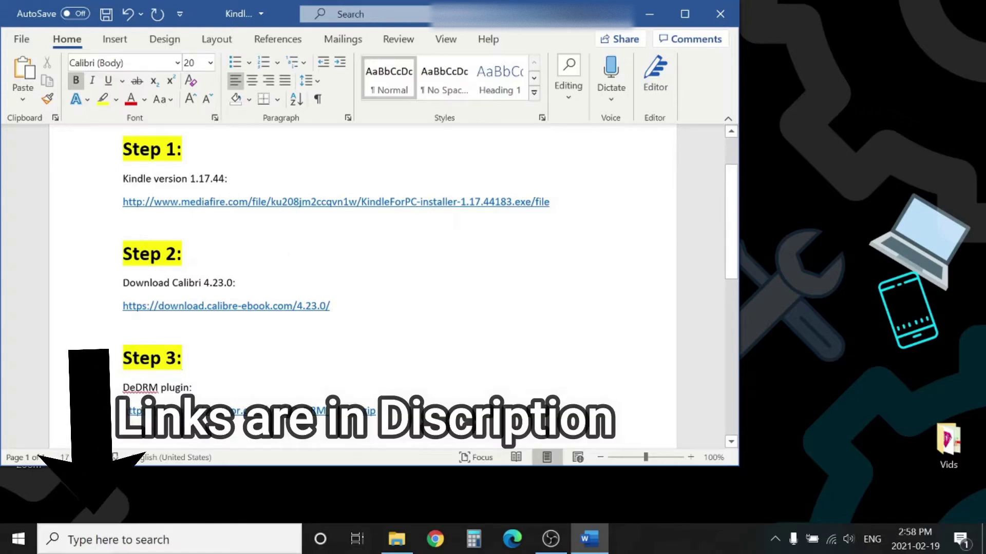
pyautogui.click(332, 202)
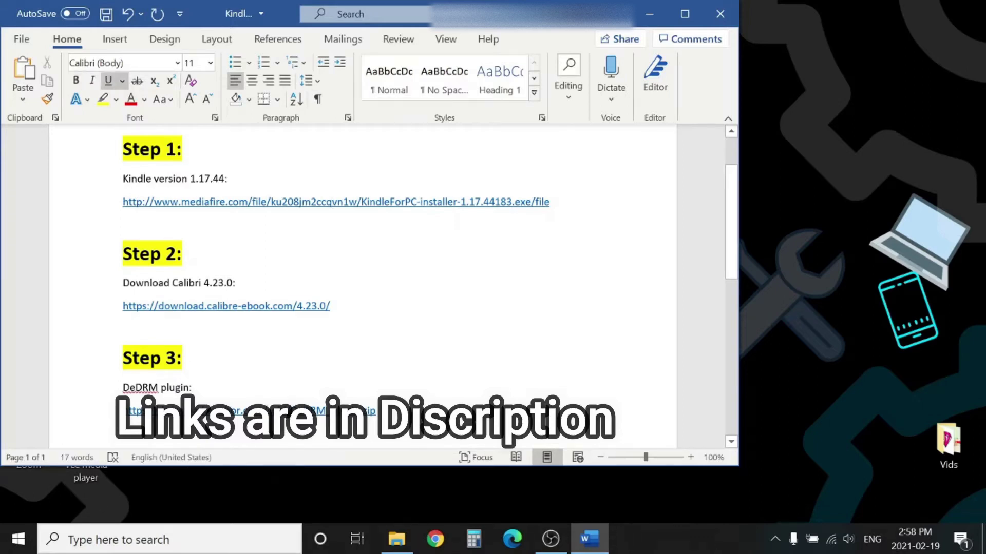
# - Follow the Kindle link, maximize Chrome, and download the 63.6 MB KindleForPC 1.17.44183 installer from MediaFire
pyautogui.keyDown('ctrl'); pyautogui.click(385, 205); pyautogui.keyUp('ctrl')
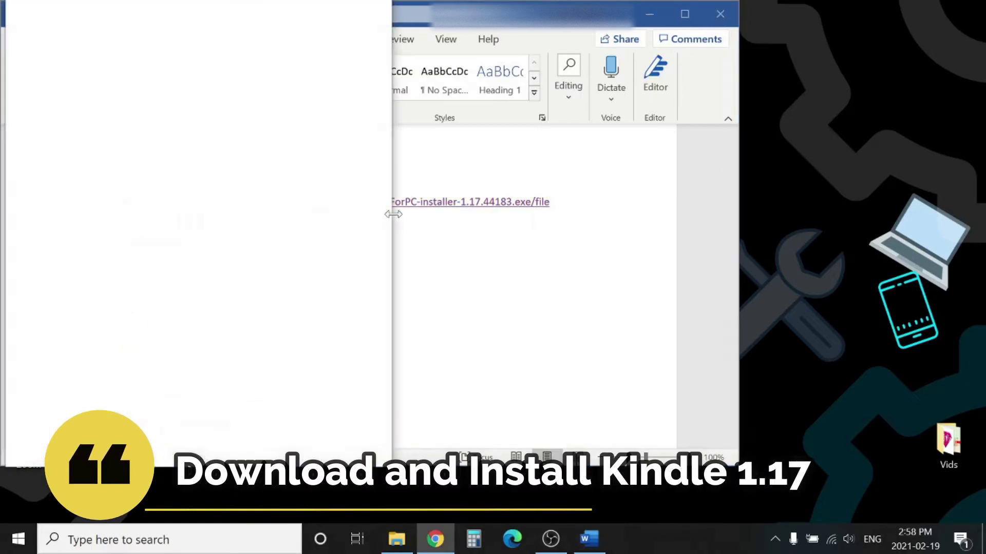
pyautogui.click(652, 12)
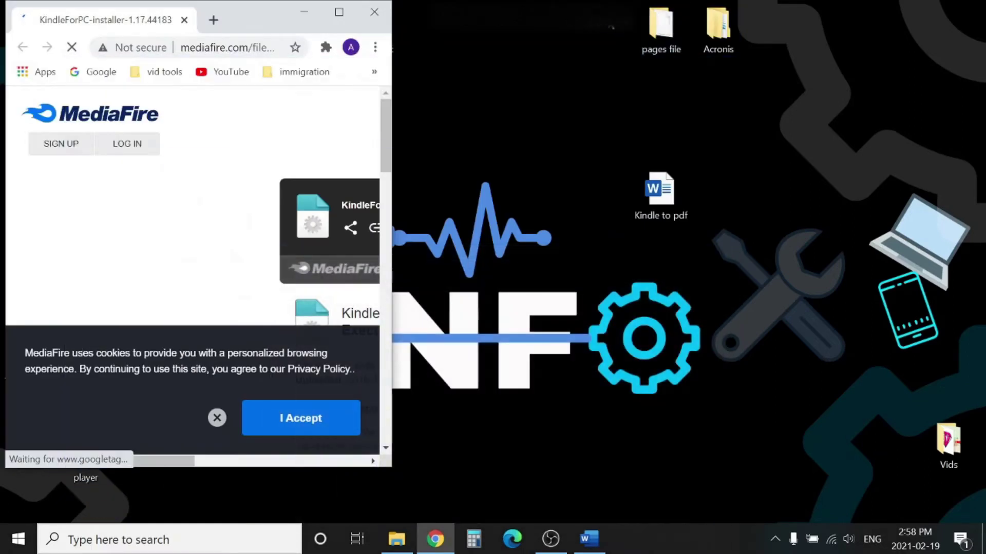
pyautogui.click(340, 9)
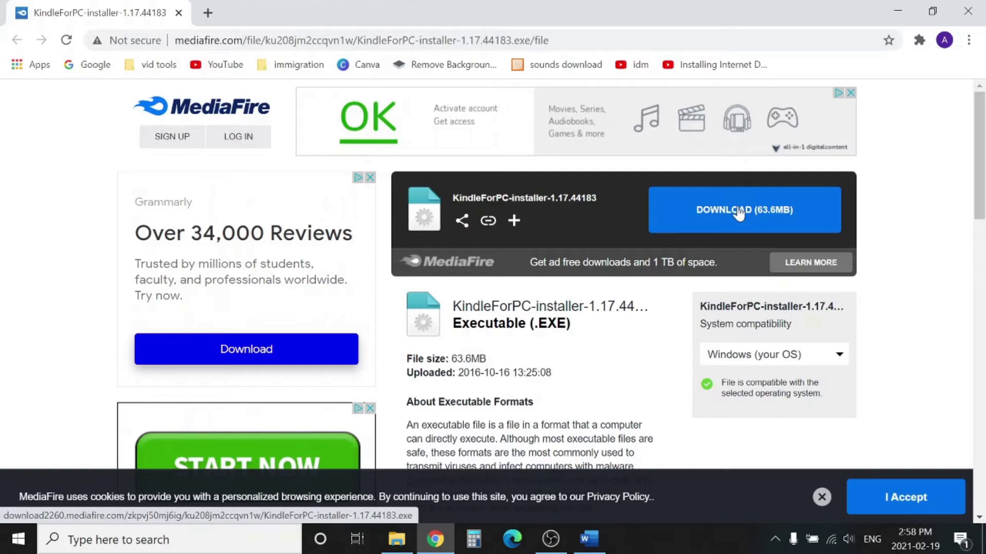
pyautogui.click(725, 219)
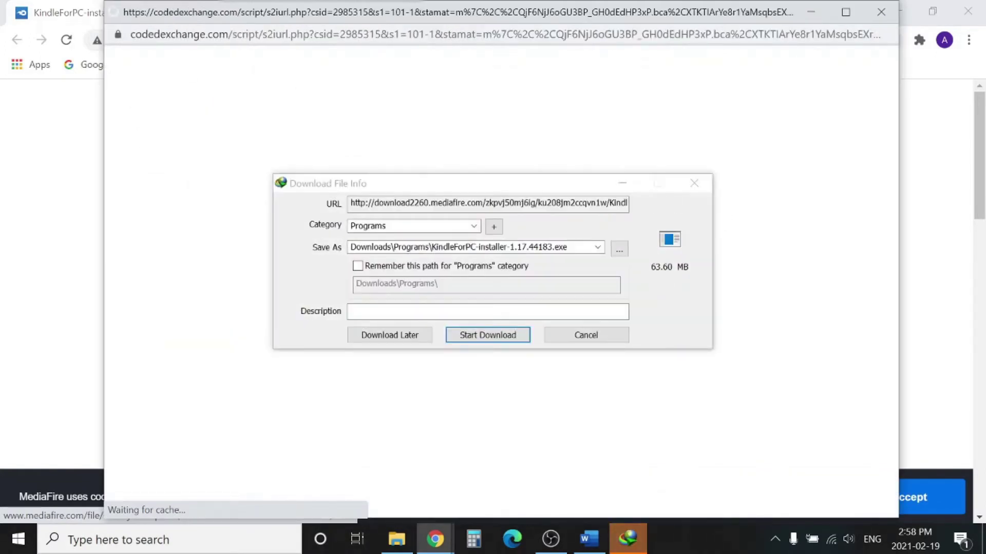
pyautogui.click(470, 336)
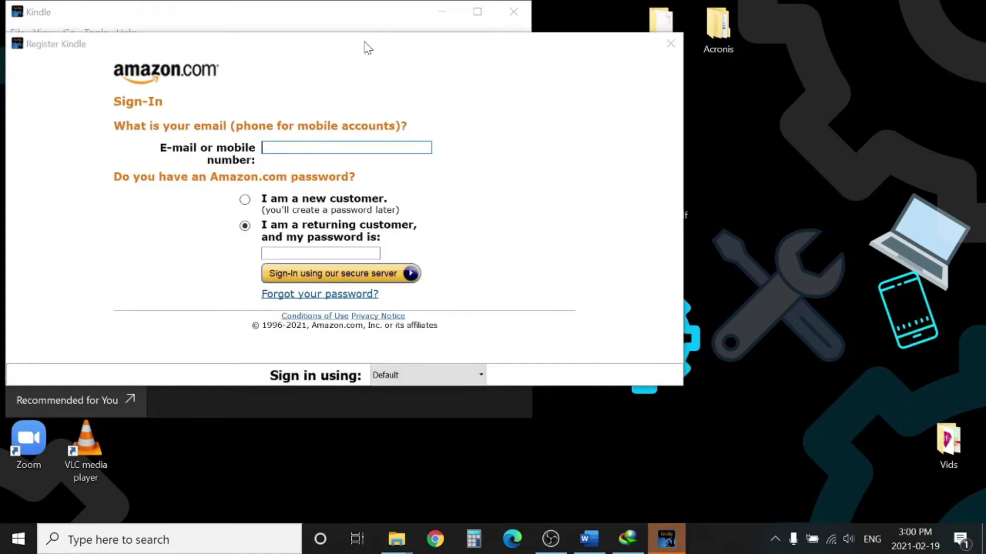
# - Move the Kindle sign-in window to the right side of the screen
pyautogui.moveTo(365, 46); pyautogui.dragTo(538, 66)
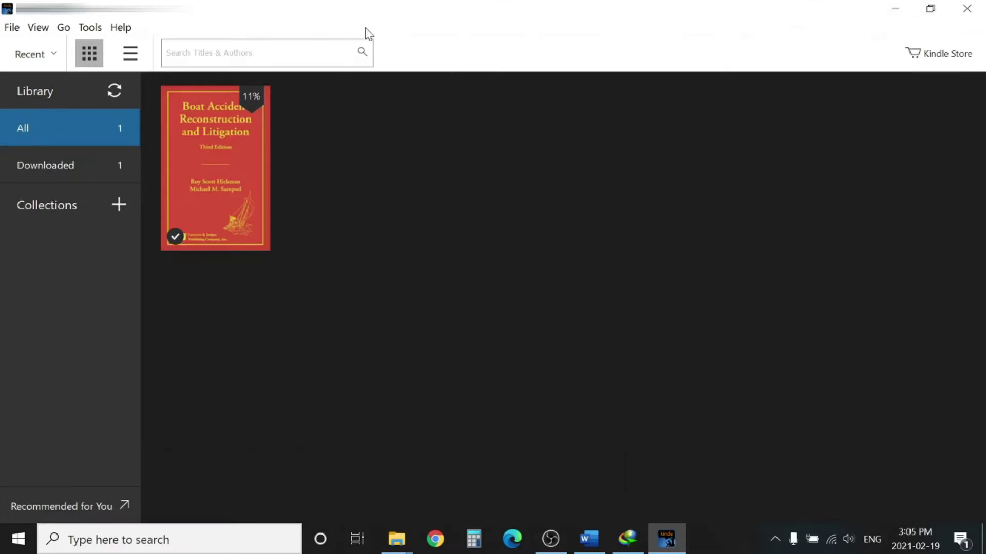
# - Turn off automatic update installation in Kindle's Tools > Options > General, then close Kindle
pyautogui.click(91, 28)
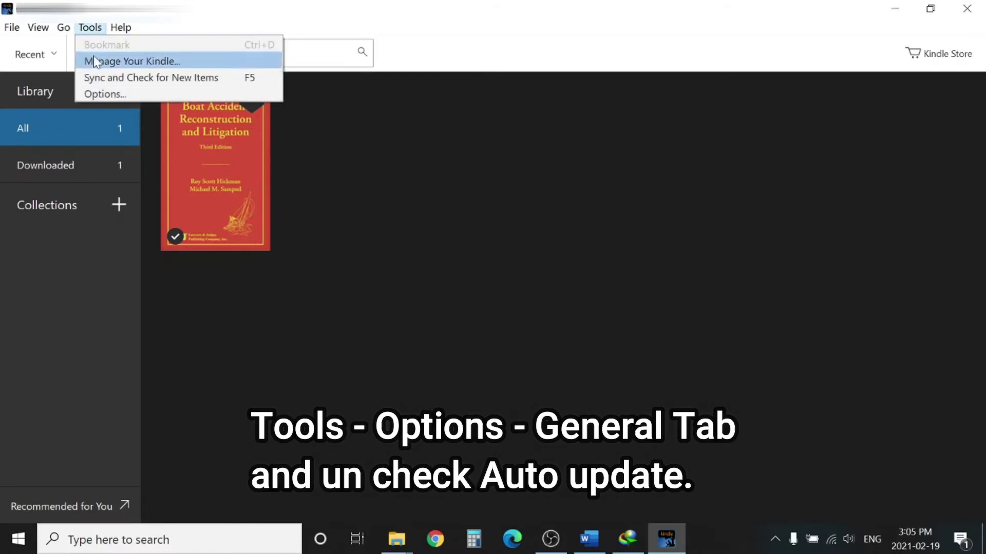
pyautogui.click(123, 94)
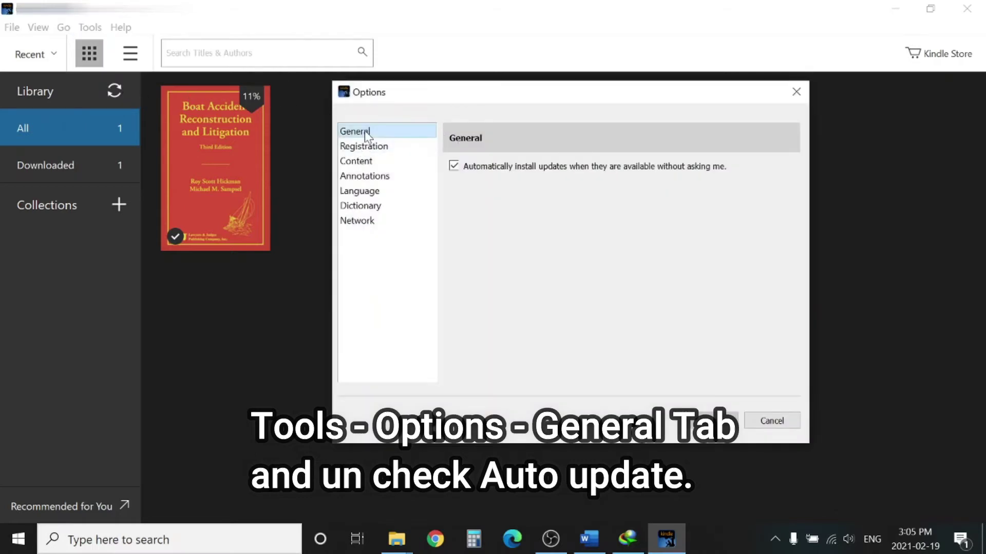
pyautogui.click(454, 167)
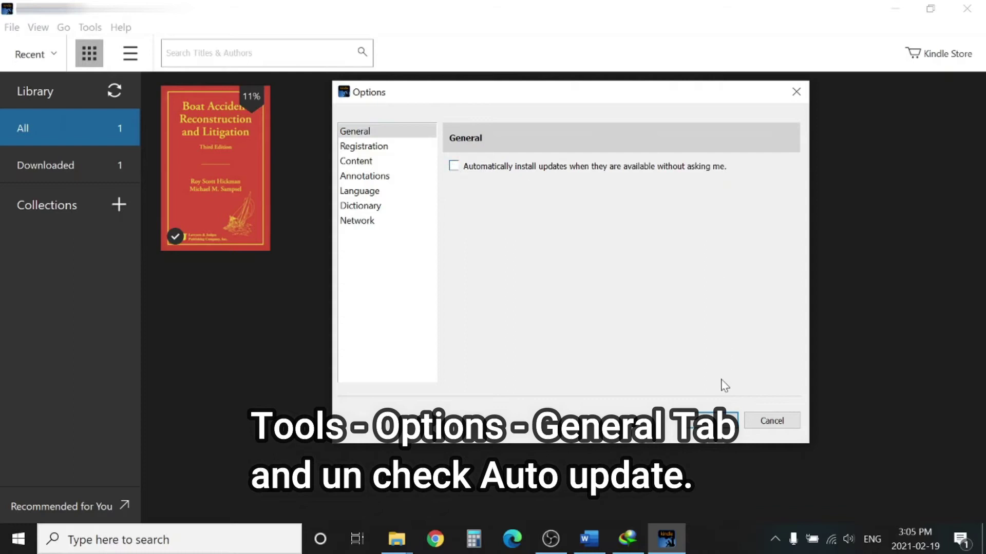
pyautogui.click(715, 420)
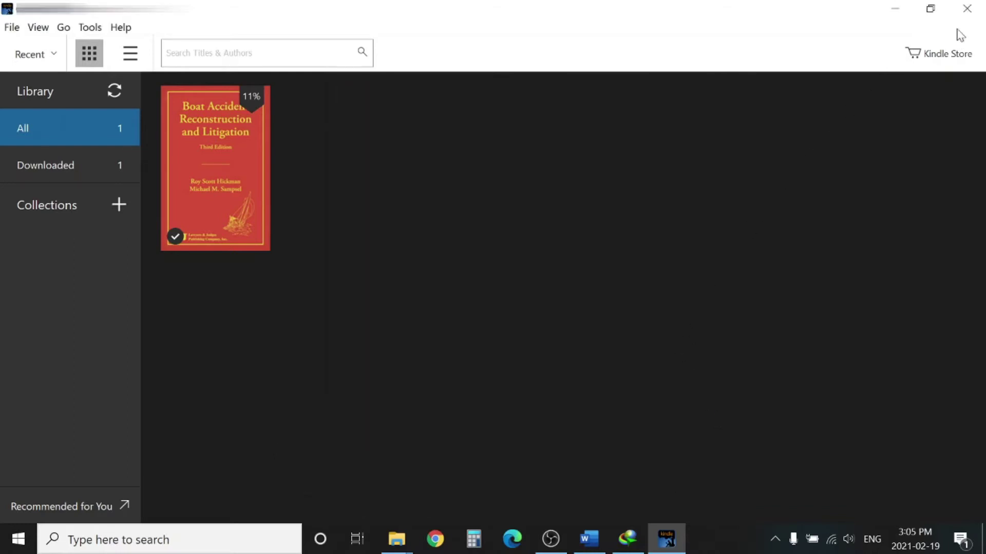
pyautogui.click(968, 10)
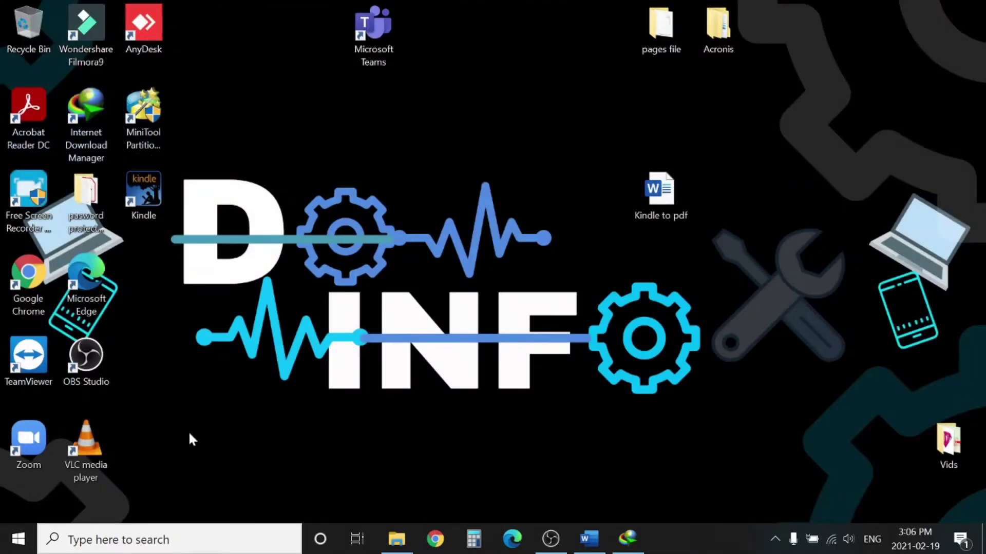
# - Delete the My Kindle Content folder from Documents in File Explorer
pyautogui.click(386, 545)
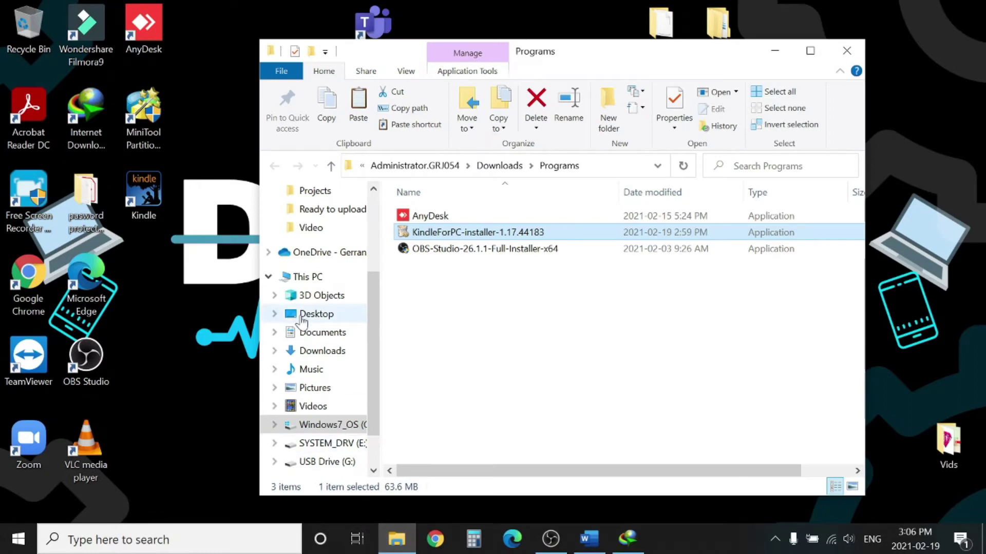
pyautogui.click(308, 334)
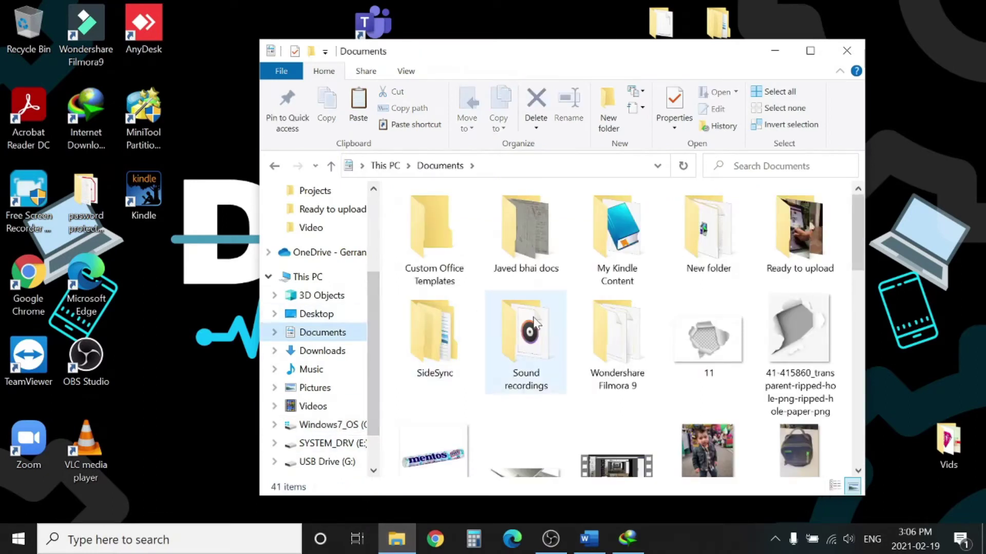
pyautogui.click(619, 267)
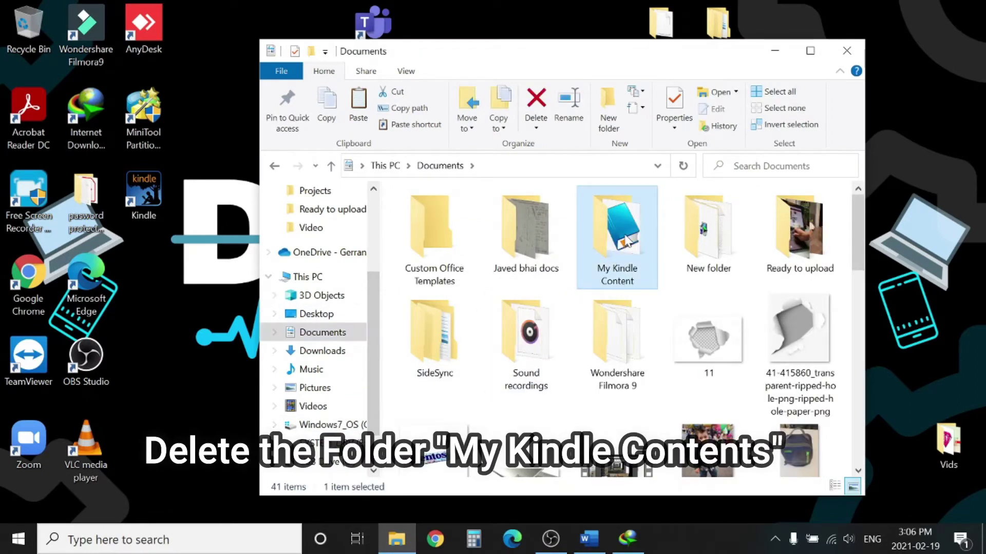
pyautogui.rightClick(627, 241)
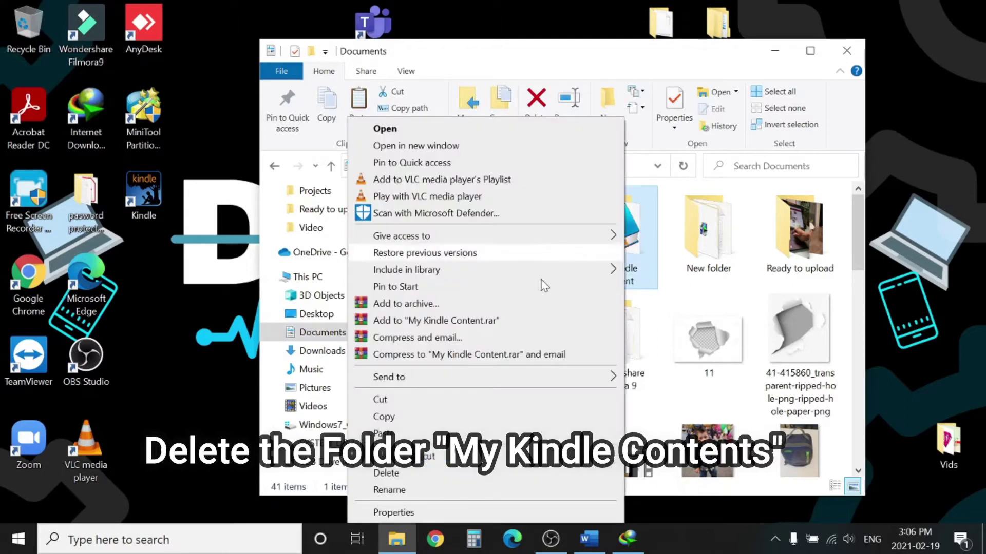
pyautogui.click(419, 473)
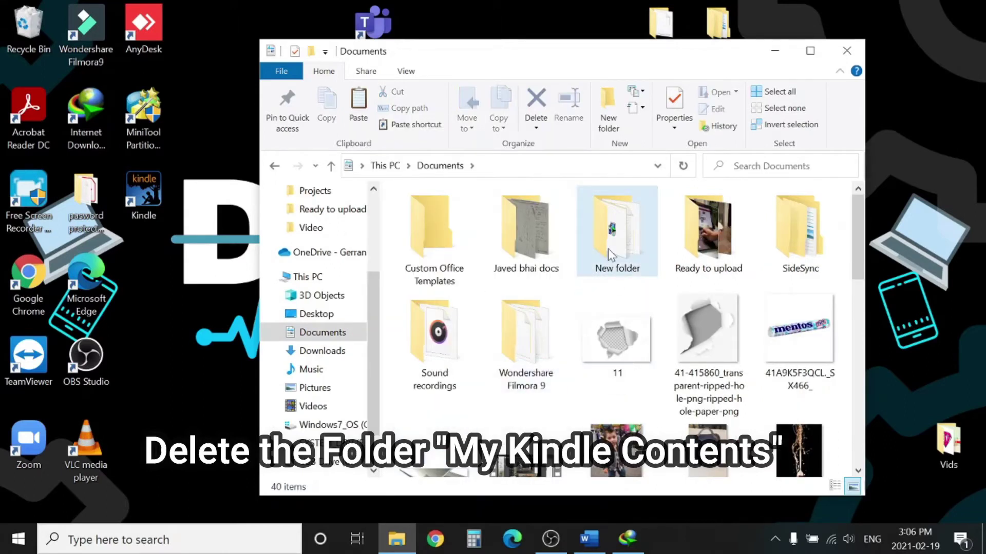
# - Close File Explorer, refresh the desktop, and show the hidden tray icons
pyautogui.click(848, 51)
pyautogui.rightClick(444, 139)
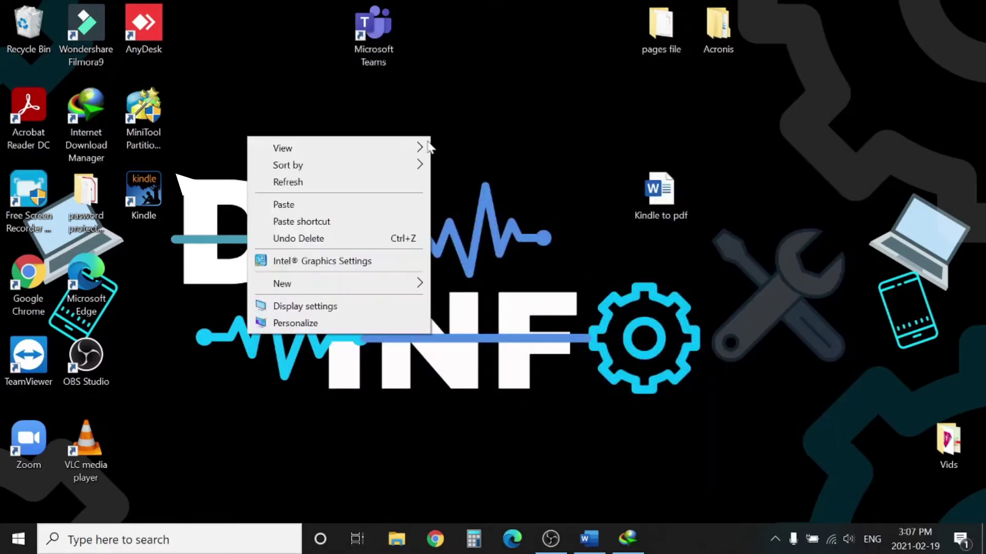
pyautogui.click(287, 183)
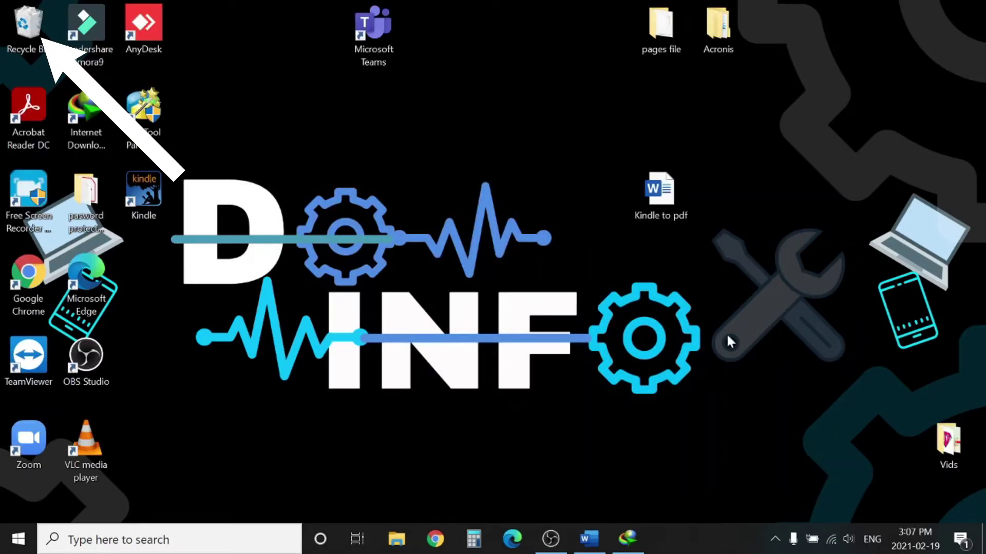
pyautogui.click(775, 539)
pyautogui.click(775, 539)
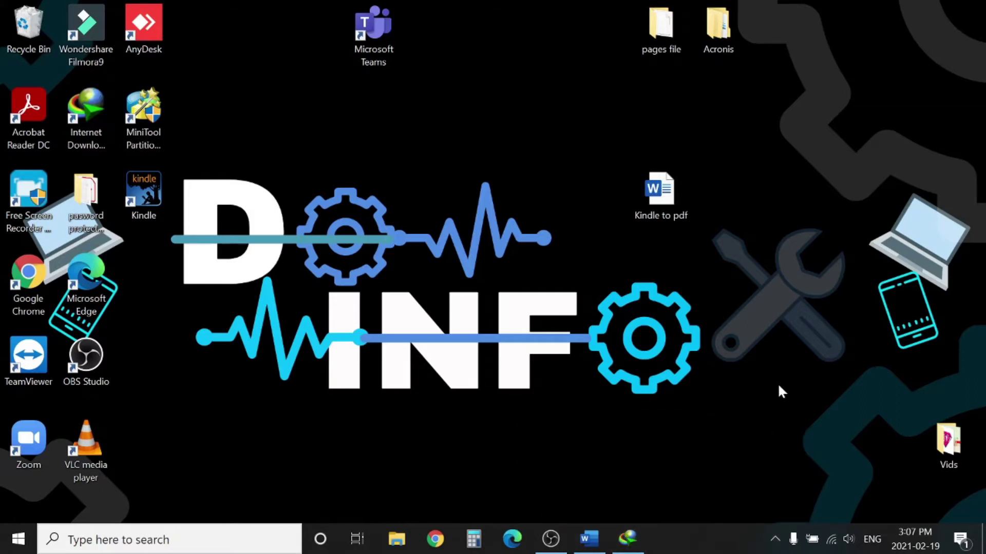
# - Run the KindleForPC installer from Downloads > Programs and close Internet Download Manager
pyautogui.click(397, 539)
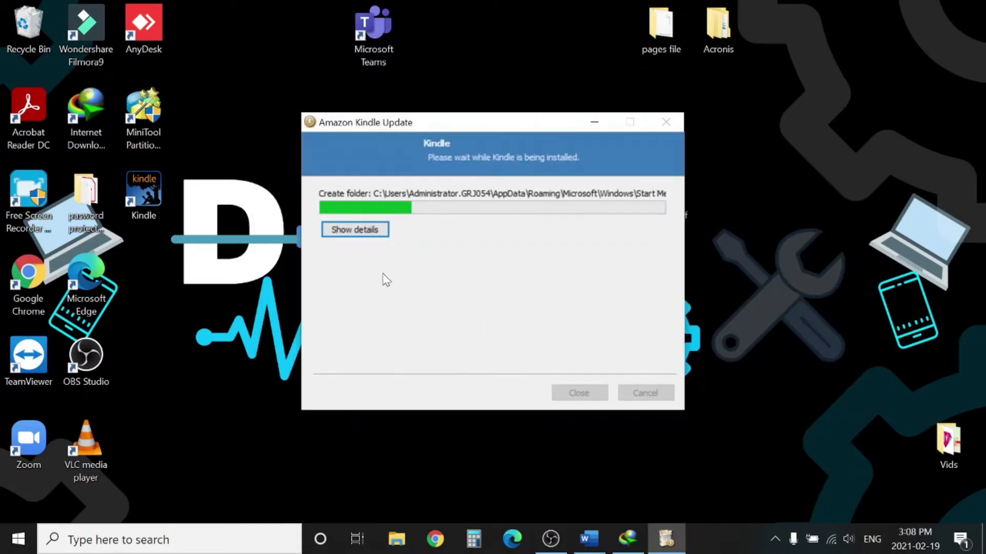
pyautogui.rightClick(628, 539)
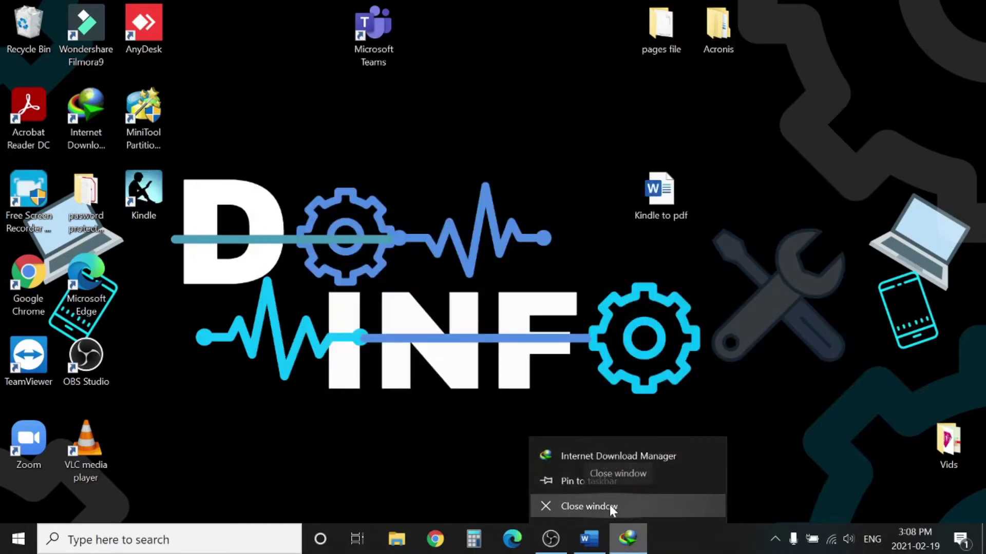
pyautogui.click(590, 506)
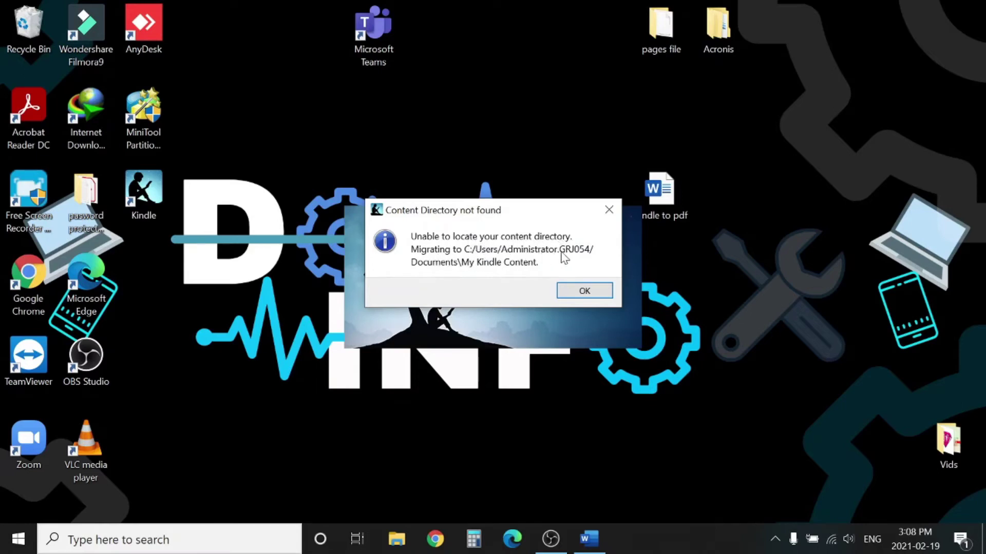
# - Acknowledge the content directory message, download Boat Accident Reconstruction and Litigation, and review Kindle's options
pyautogui.click(575, 291)
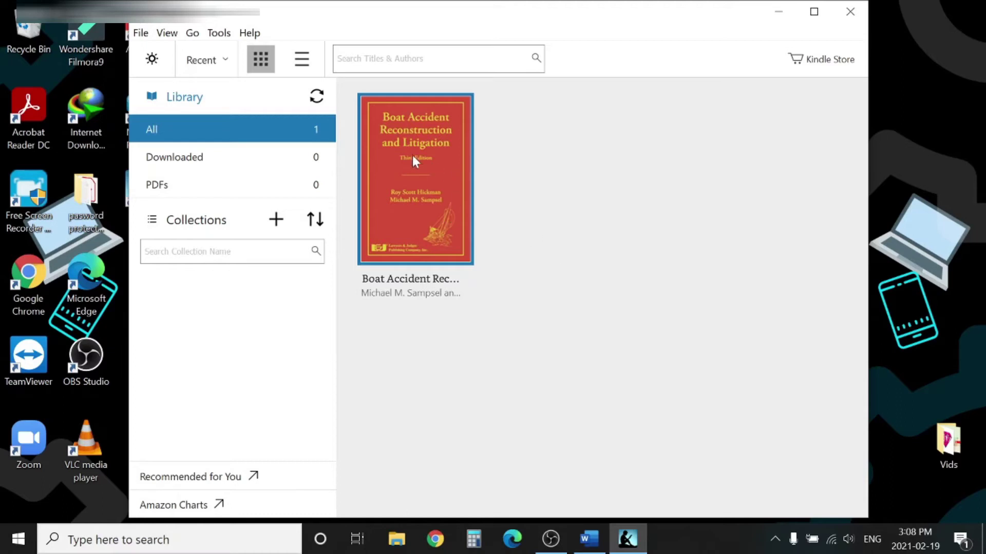
pyautogui.doubleClick(416, 195)
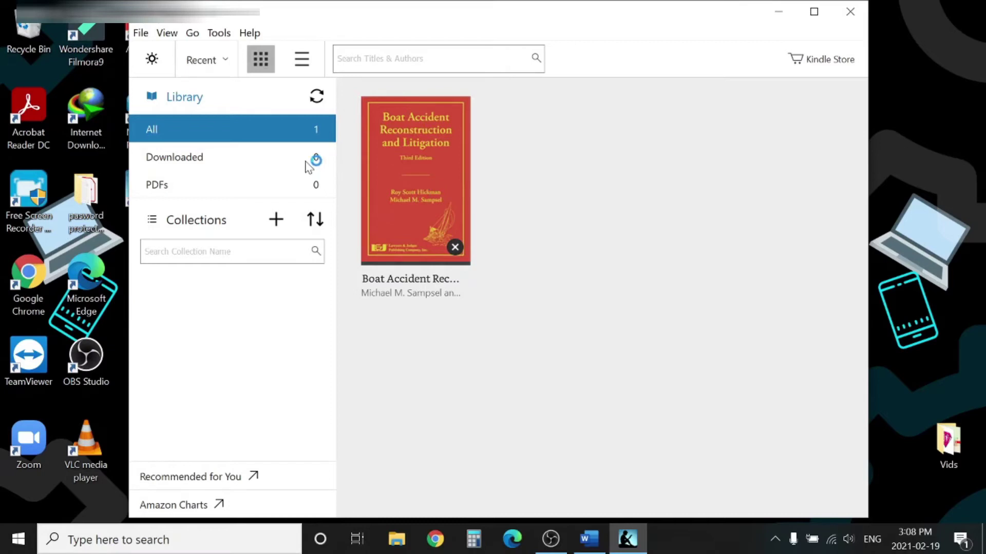
pyautogui.click(219, 33)
pyautogui.click(233, 115)
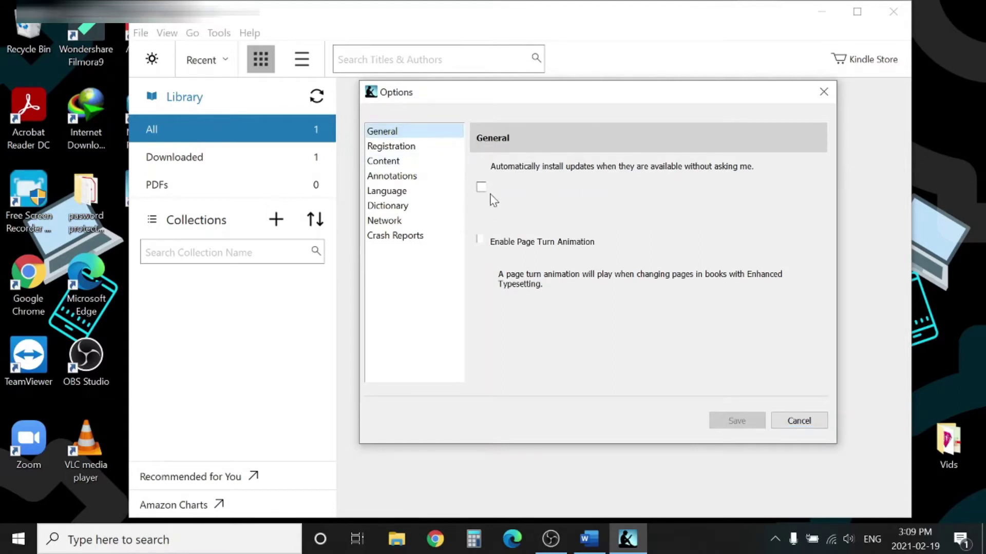
pyautogui.click(796, 420)
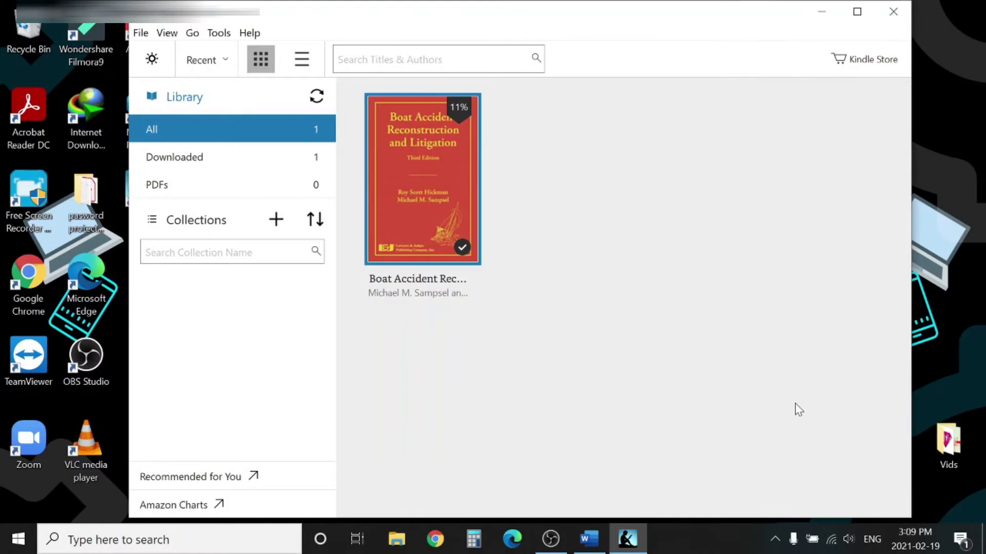
# - Close Kindle, return to the Word notes, and highlight then deselect the Step 2 Calibri 4.23.0 instructions
pyautogui.click(893, 11)
pyautogui.click(589, 539)
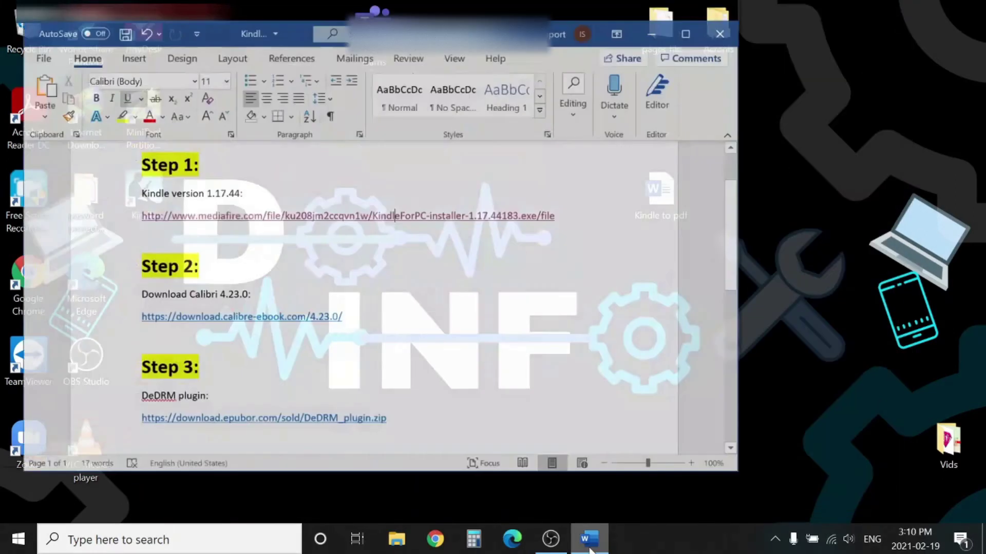
pyautogui.moveTo(551, 539)
pyautogui.moveTo(122, 246); pyautogui.dragTo(334, 308)
pyautogui.click(451, 343)
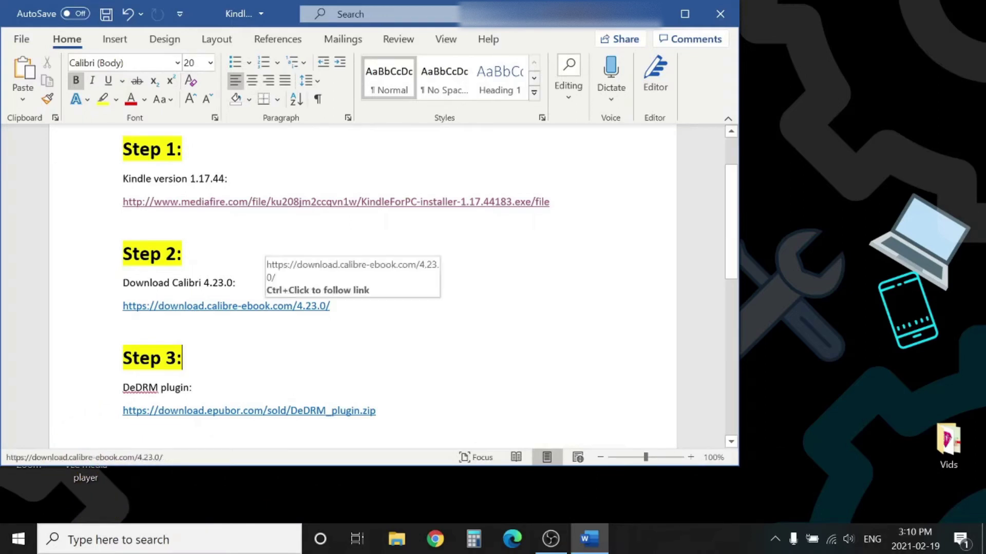
# - Download the calibre 4.23.0 Windows 64-bit installer in Chrome and run the downloaded .msi
pyautogui.keyDown('ctrl'); pyautogui.click(252, 308); pyautogui.keyUp('ctrl')
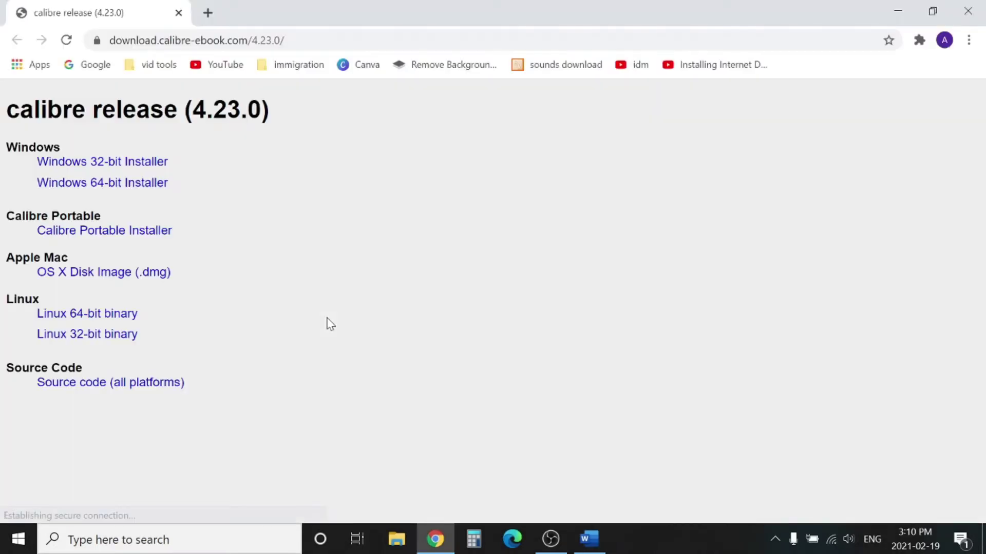
pyautogui.click(114, 183)
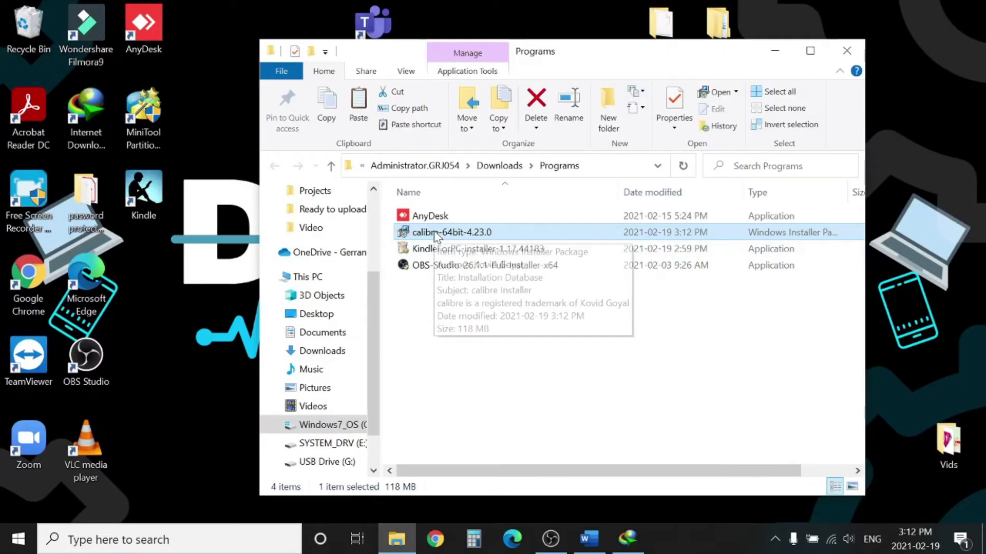
pyautogui.doubleClick(433, 232)
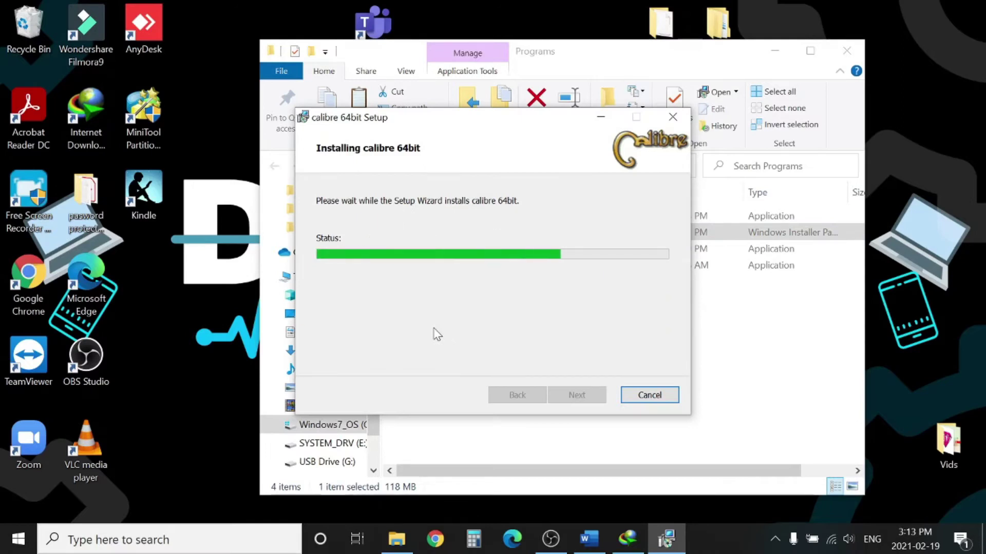
# - Accept the default library location, finish the welcome wizard, and decline the calibre 5.11 update
pyautogui.moveTo(663, 524)
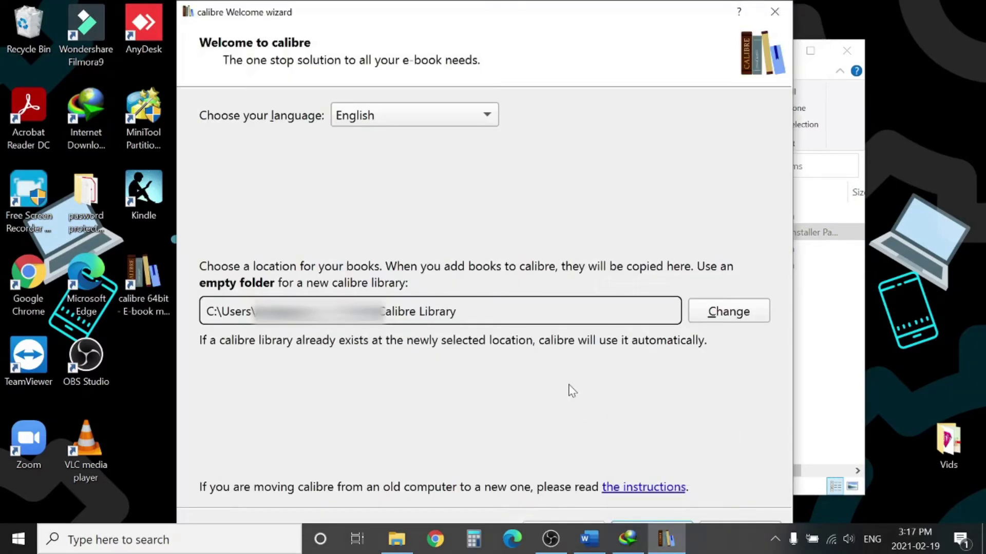
pyautogui.press('Return')
pyautogui.press('Return')
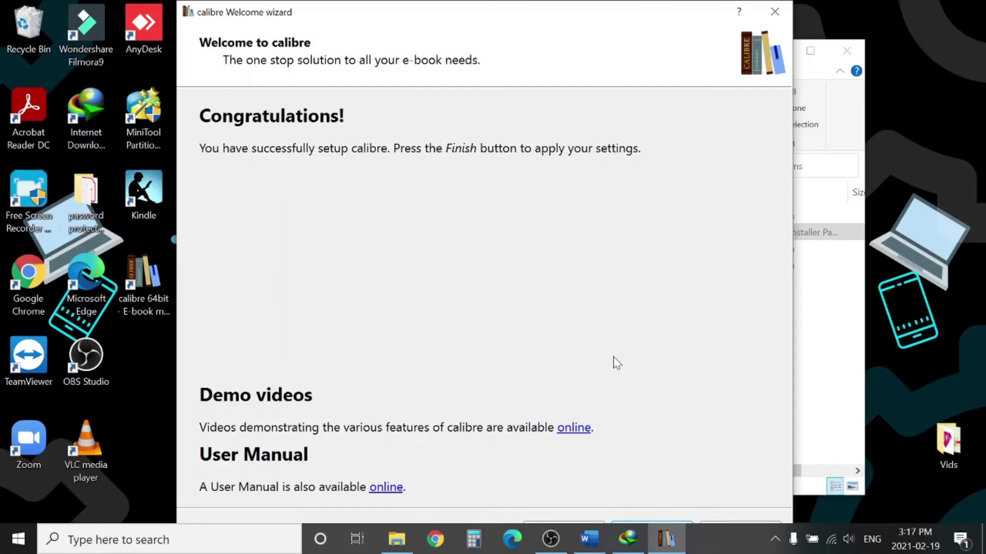
pyautogui.press('Return')
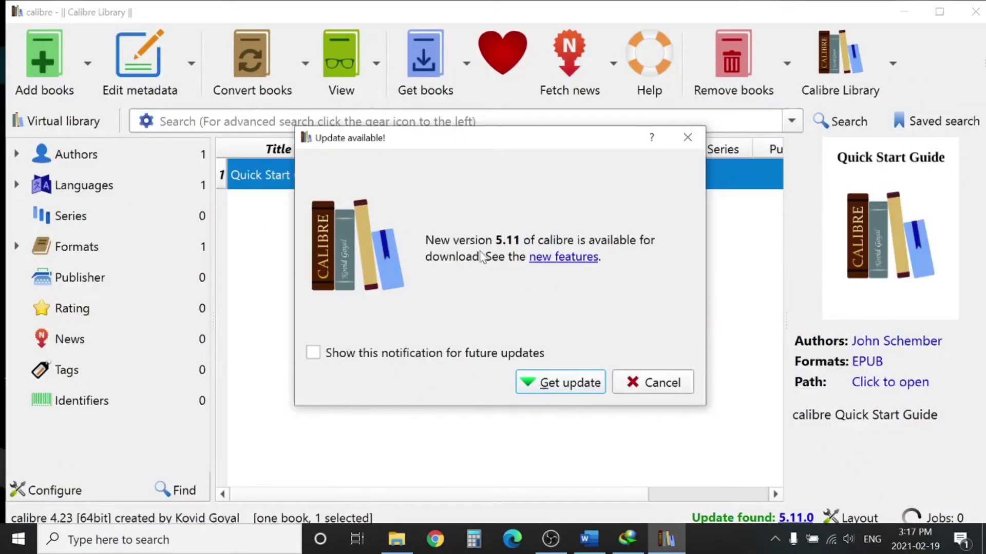
pyautogui.click(654, 392)
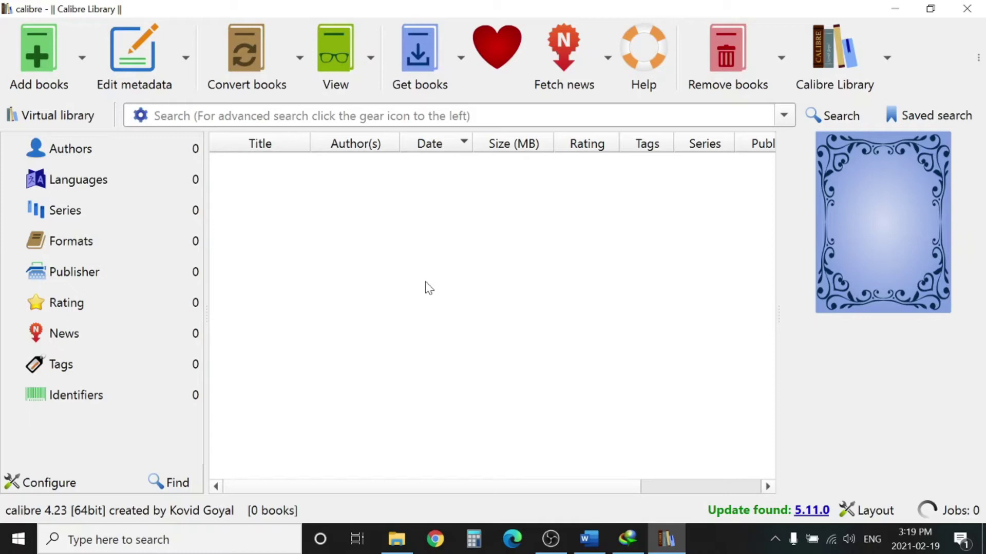
pyautogui.moveTo(978, 57); pyautogui.dragTo(958, 80)
# - Search calibre's Plugins preferences for DeDRM, dismiss the No matches message, and close Plugins
pyautogui.click(299, 138)
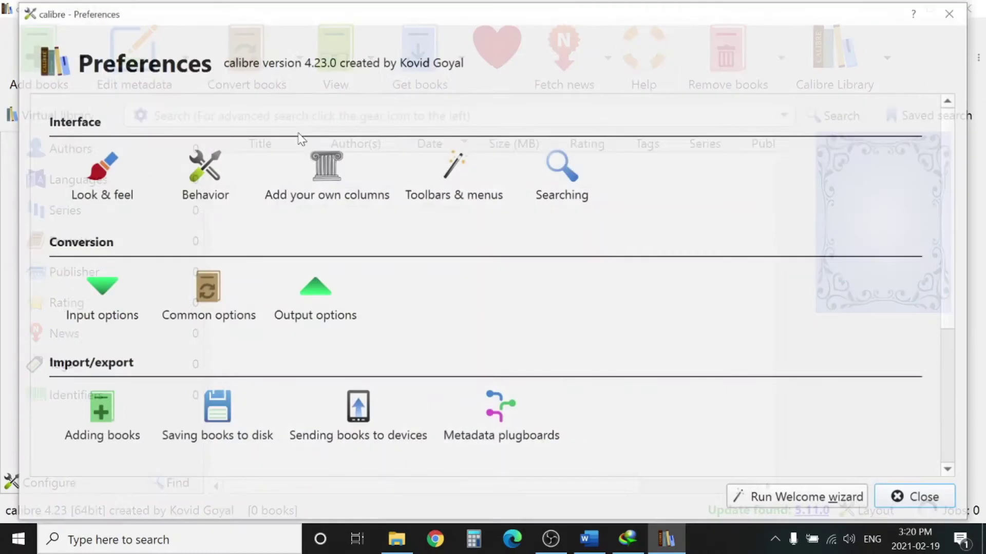
pyautogui.scroll(-3, 392, 292)
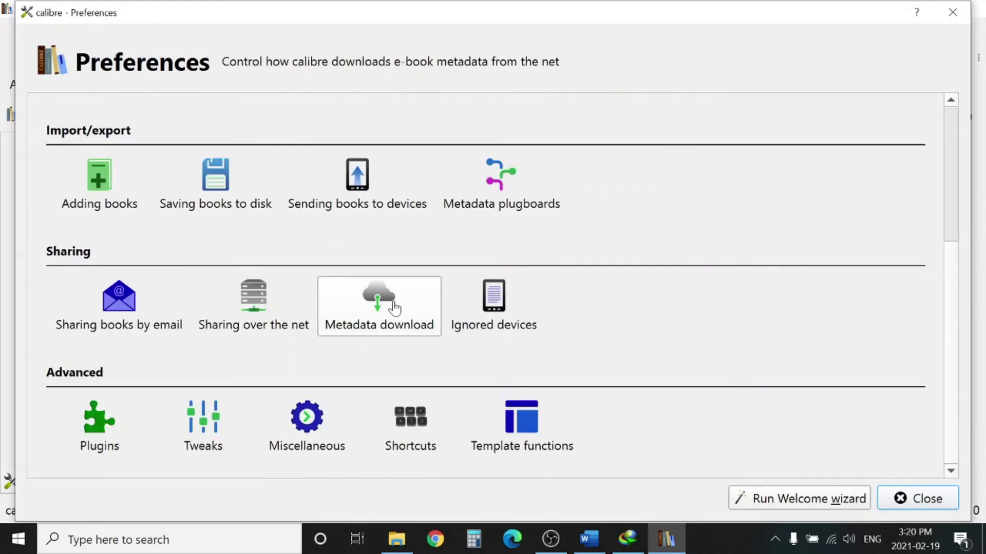
pyautogui.click(115, 416)
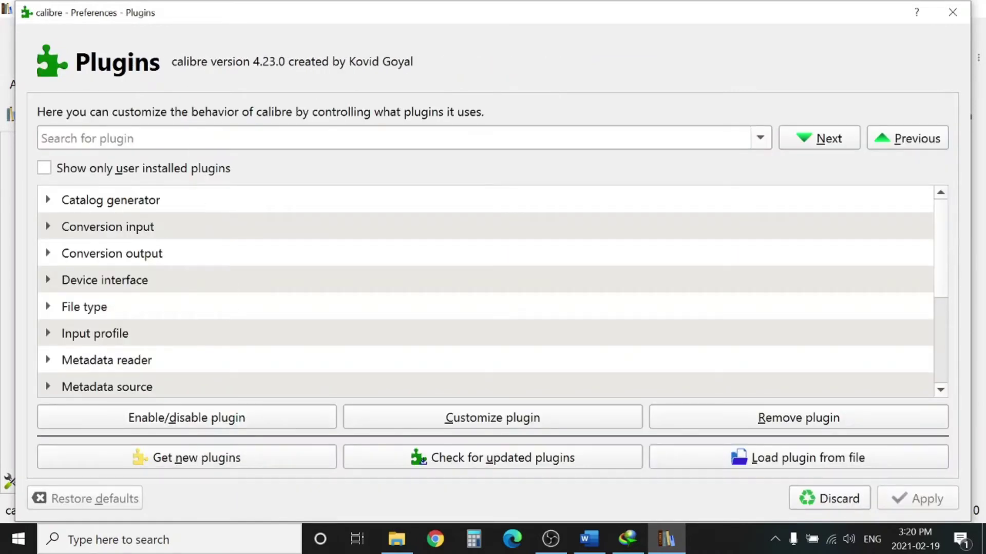
pyautogui.click(43, 138)
pyautogui.write('DeDRM')
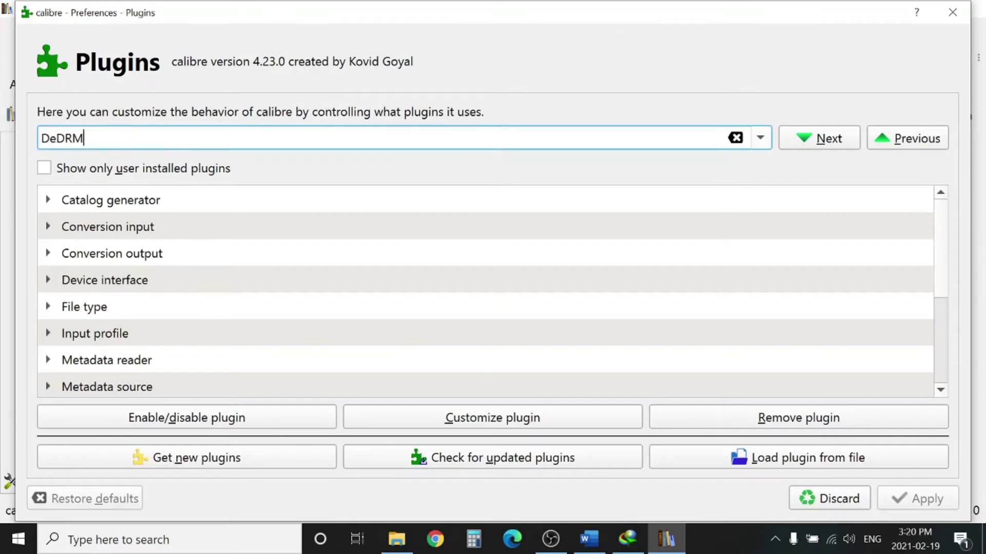
pyautogui.press('Return')
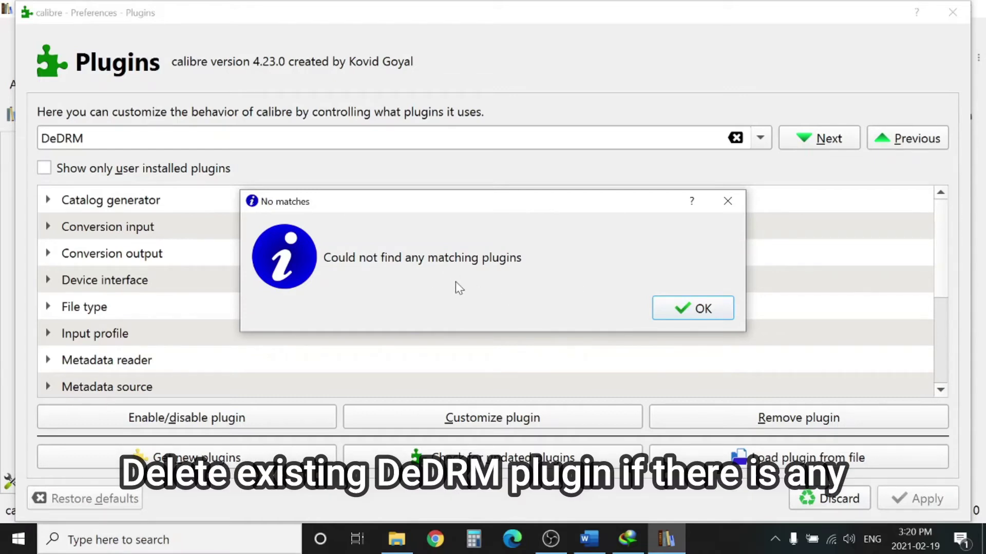
pyautogui.click(712, 314)
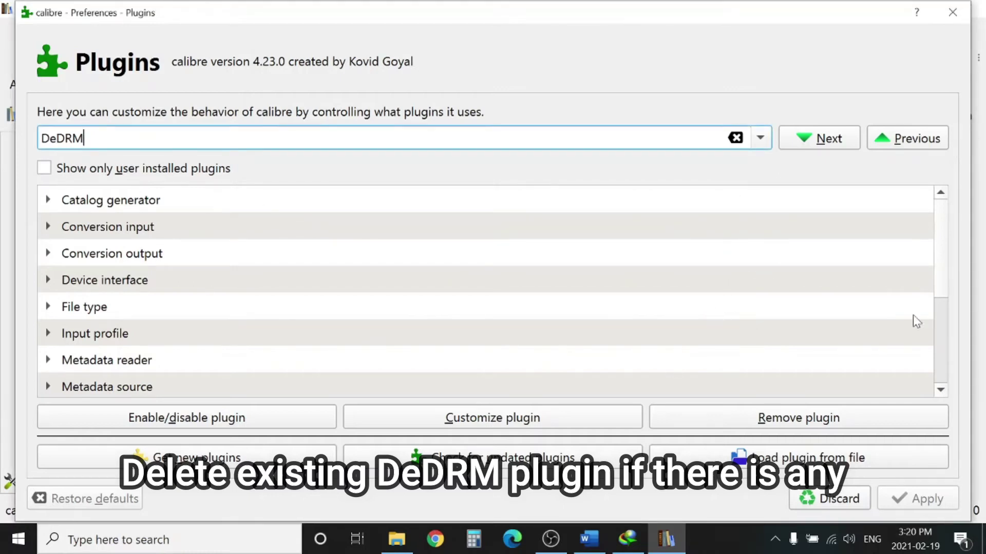
pyautogui.click(947, 14)
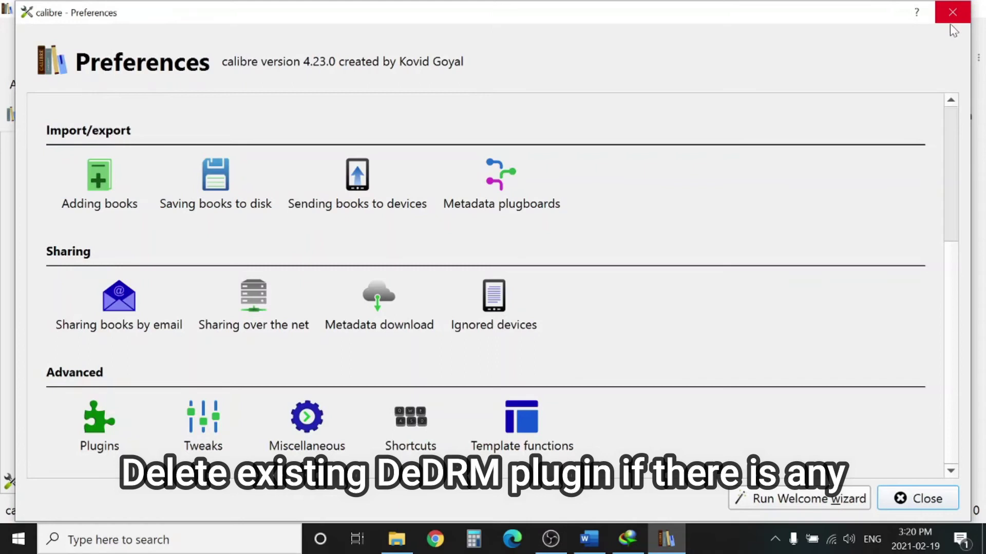
# - Close calibre Preferences and follow the DeDRM_plugin.zip link under Step 3 in the Word notes
pyautogui.click(951, 21)
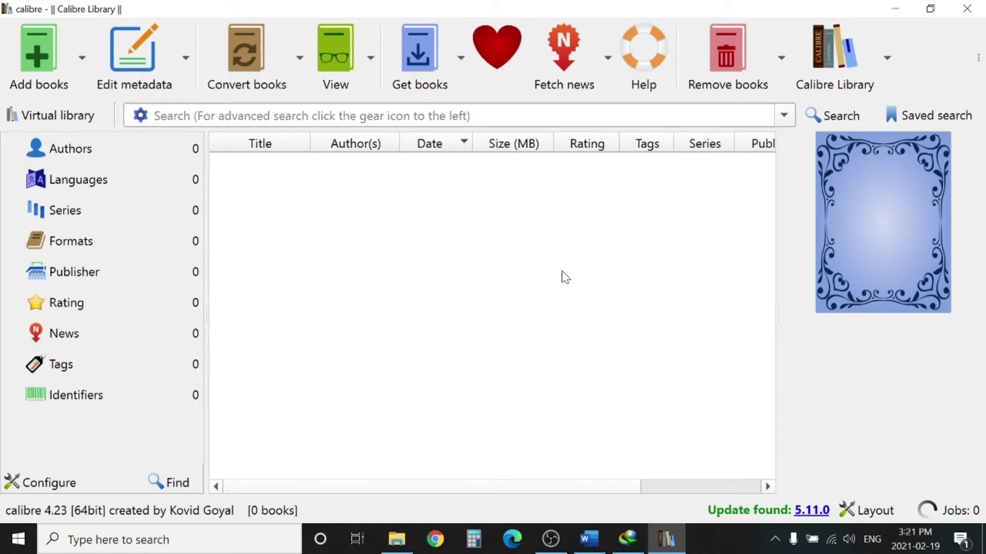
pyautogui.click(590, 539)
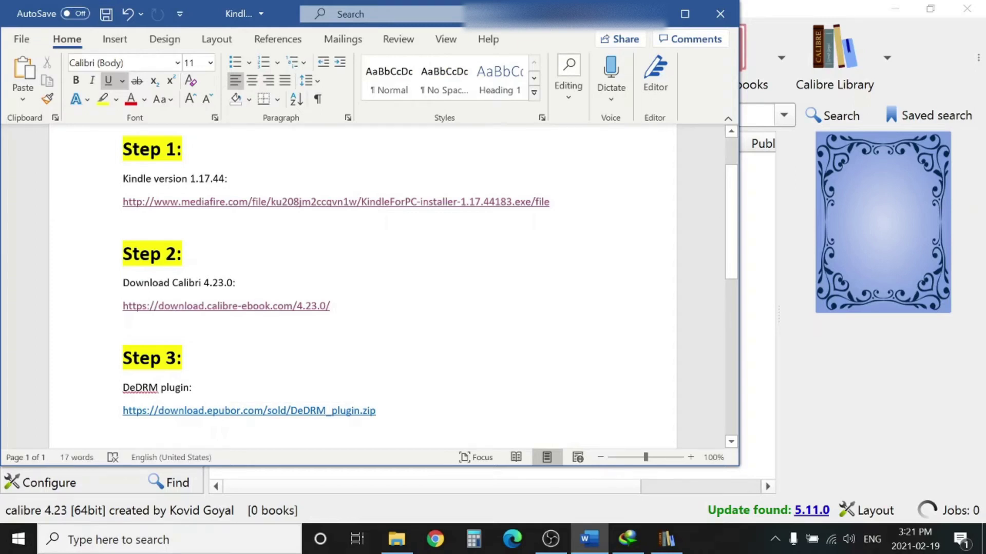
pyautogui.keyDown('ctrl'); pyautogui.click(292, 414); pyautogui.keyUp('ctrl')
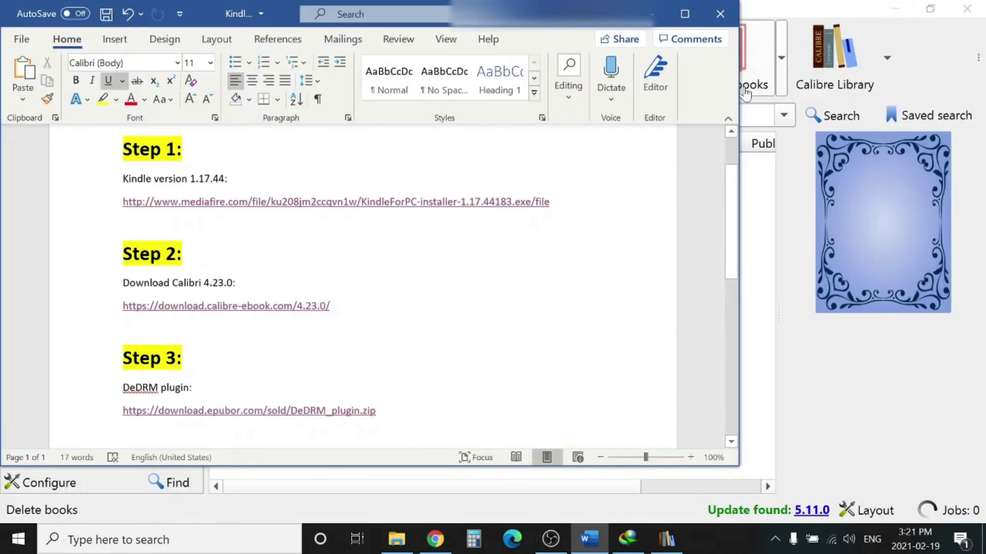
# - Bring calibre forward and open the Plugins page in Preferences
pyautogui.click(652, 14)
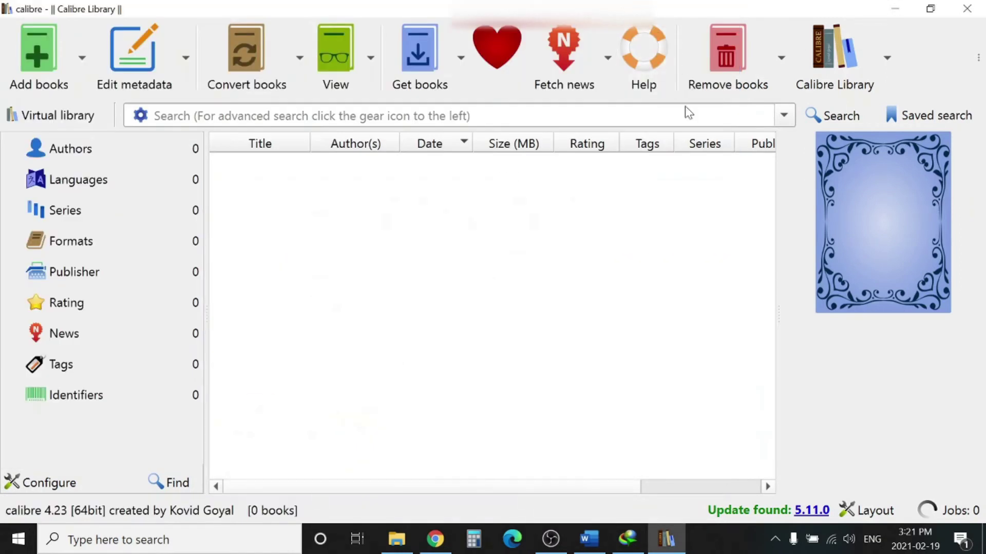
pyautogui.click(301, 132)
pyautogui.scroll(-5, 299, 349)
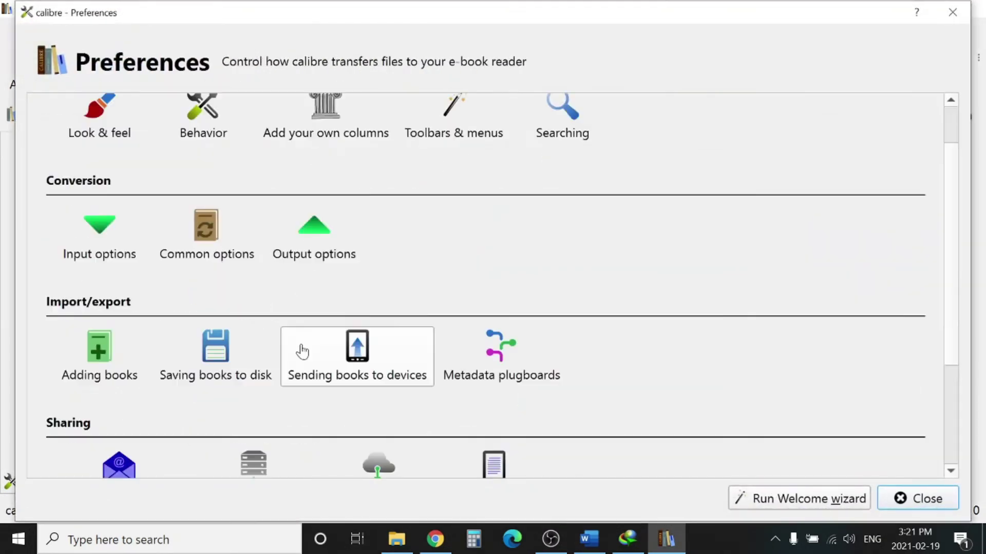
pyautogui.click(105, 422)
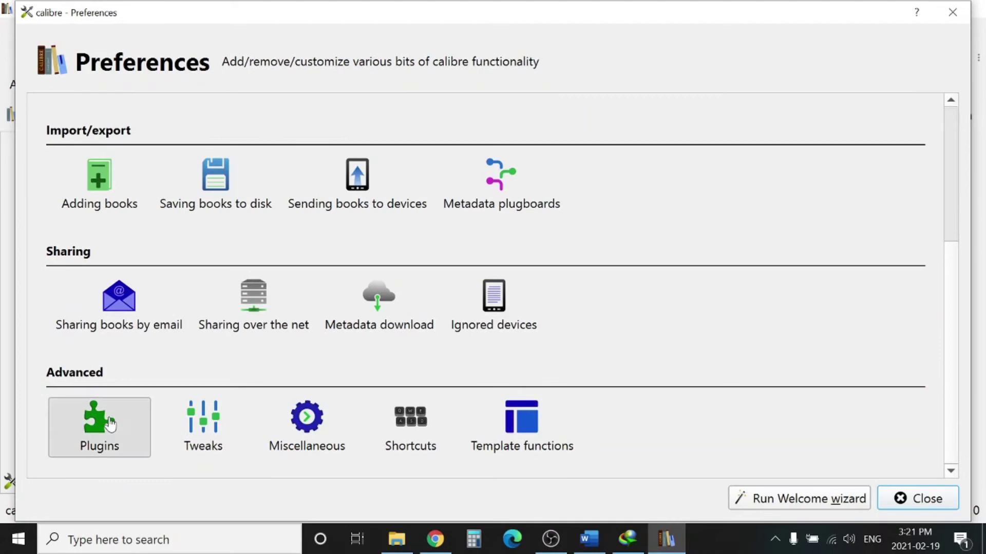
pyautogui.scroll(-1, 322, 350)
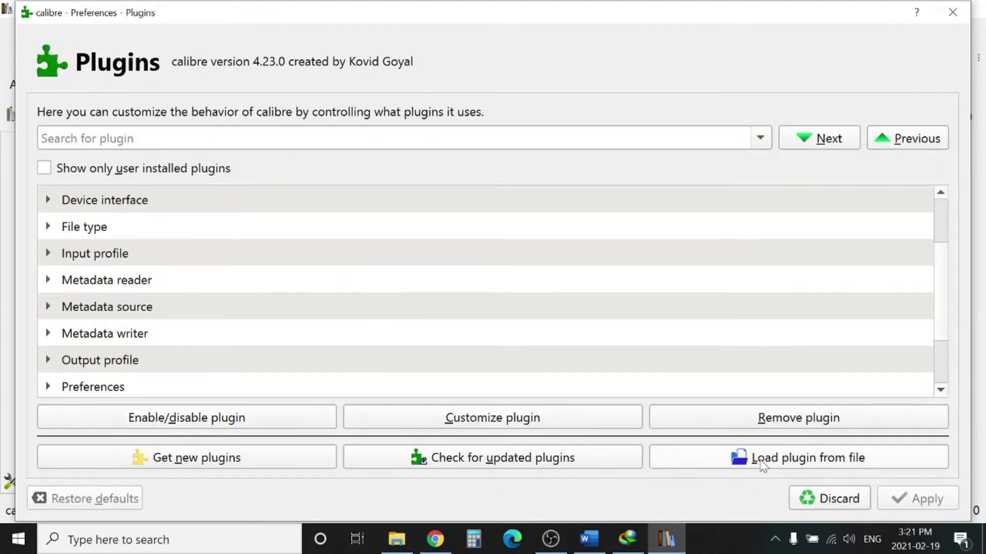
# - Load DeDRM_plugin from Downloads, accept the security warning, apply, and close preferences
pyautogui.click(763, 462)
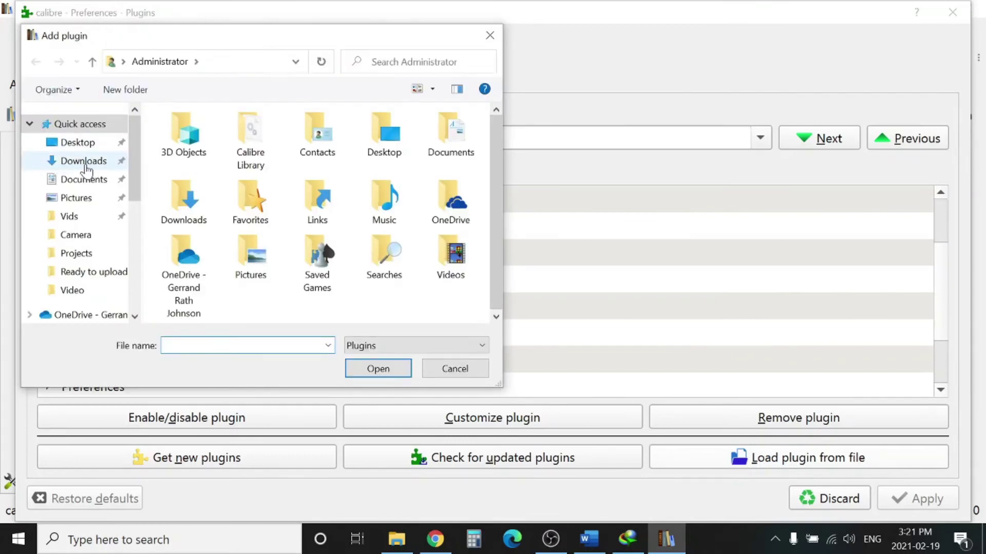
pyautogui.click(83, 161)
pyautogui.click(201, 174)
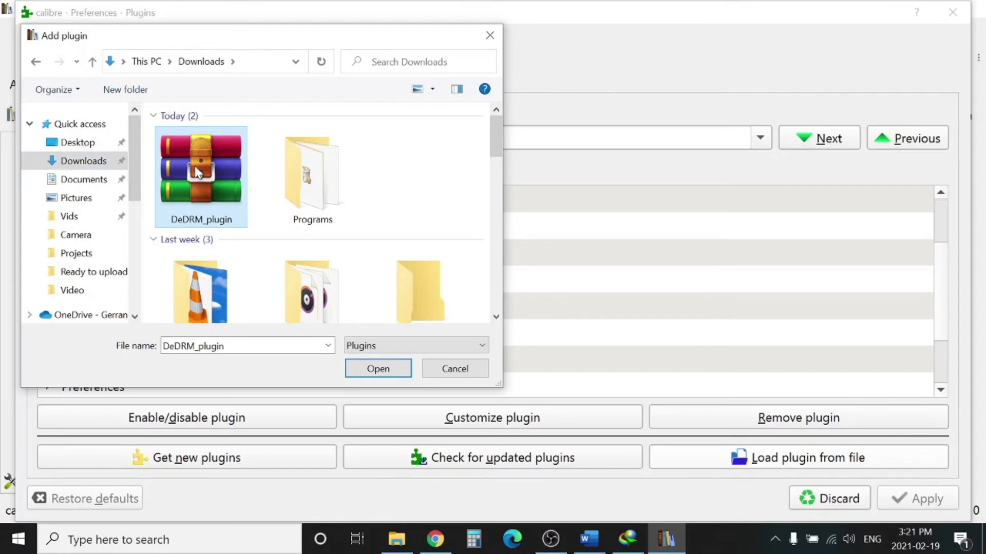
pyautogui.click(365, 367)
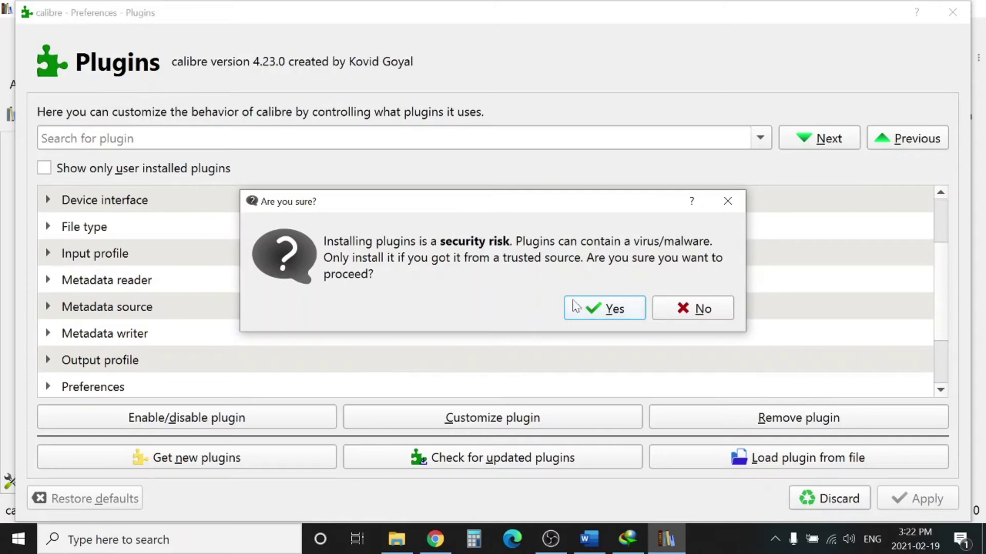
pyautogui.click(613, 311)
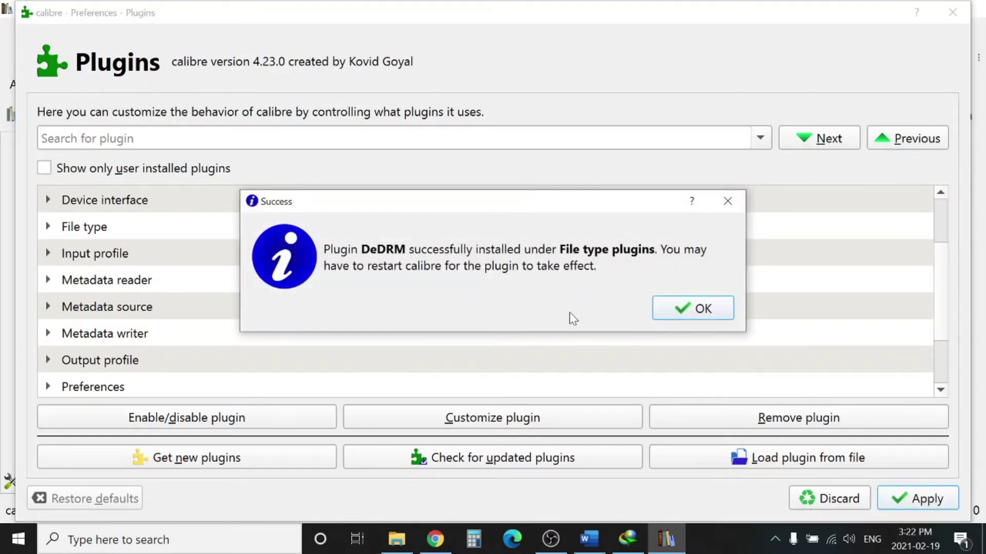
pyautogui.click(689, 308)
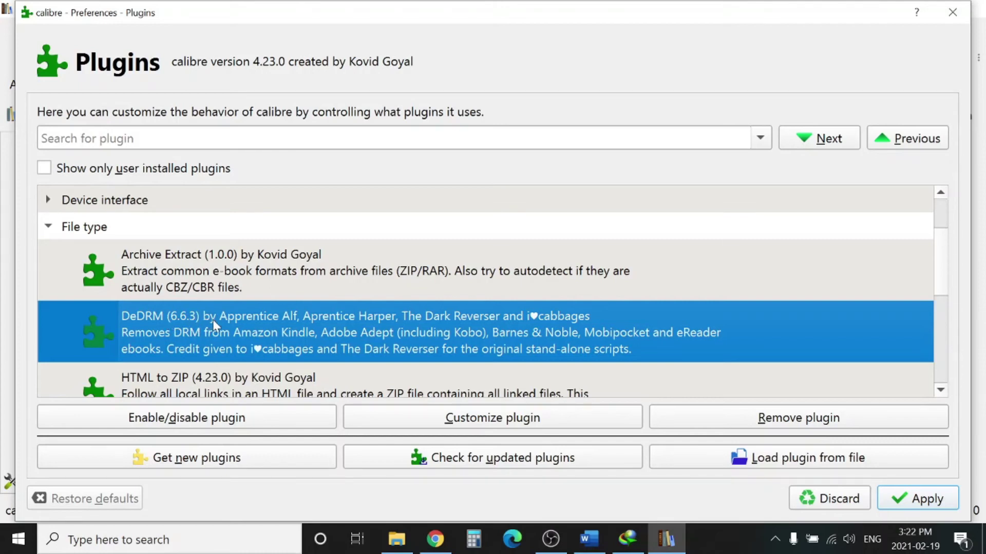
pyautogui.click(908, 498)
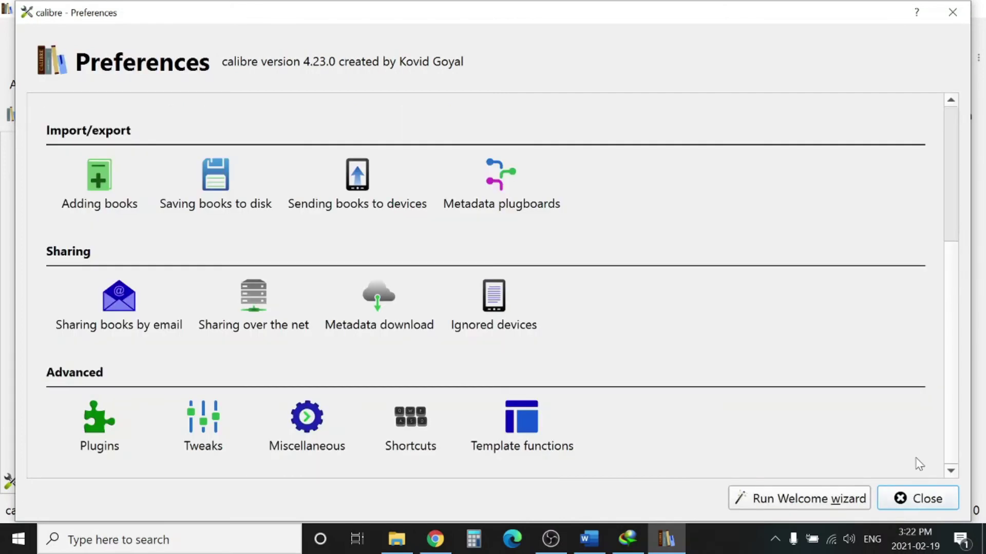
pyautogui.click(916, 498)
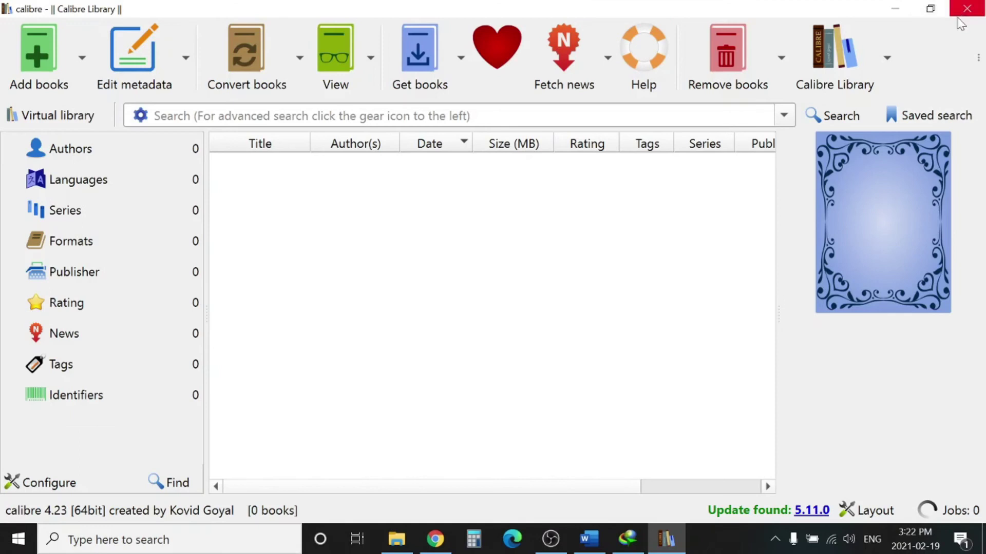
# - Add the Kindle file B00BD8ZZ9Y_EBOK from My Kindle Content to the calibre library
pyautogui.click(43, 57)
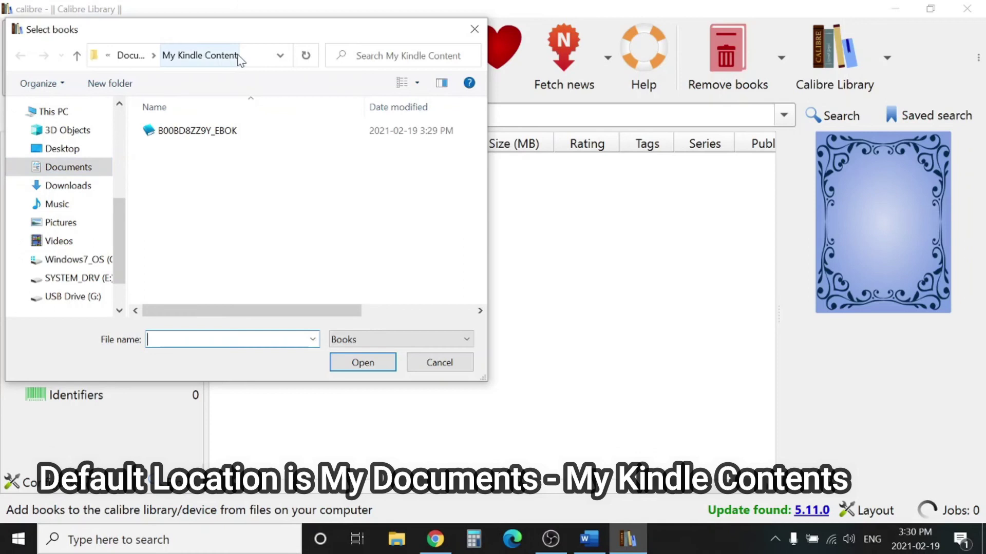
pyautogui.click(209, 134)
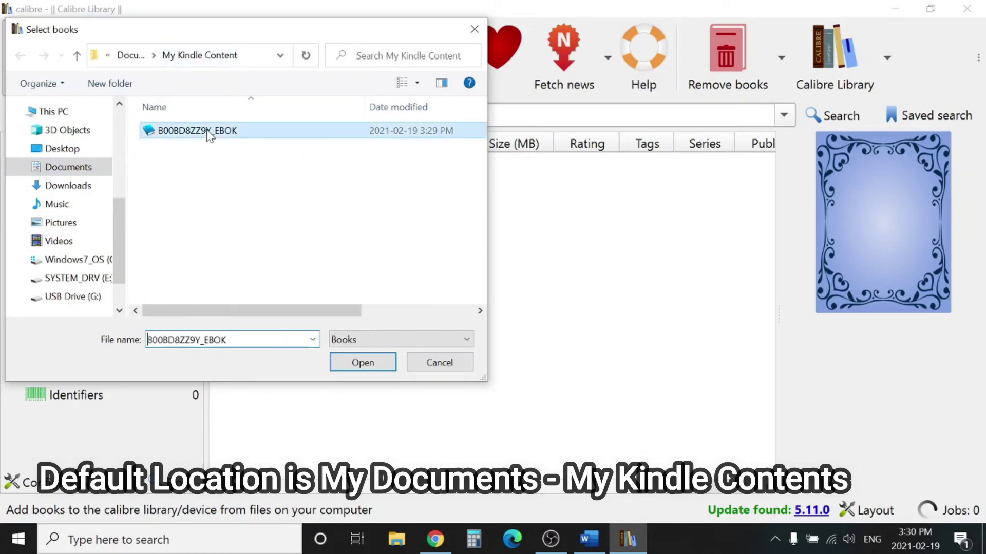
pyautogui.moveTo(303, 310); pyautogui.dragTo(247, 311)
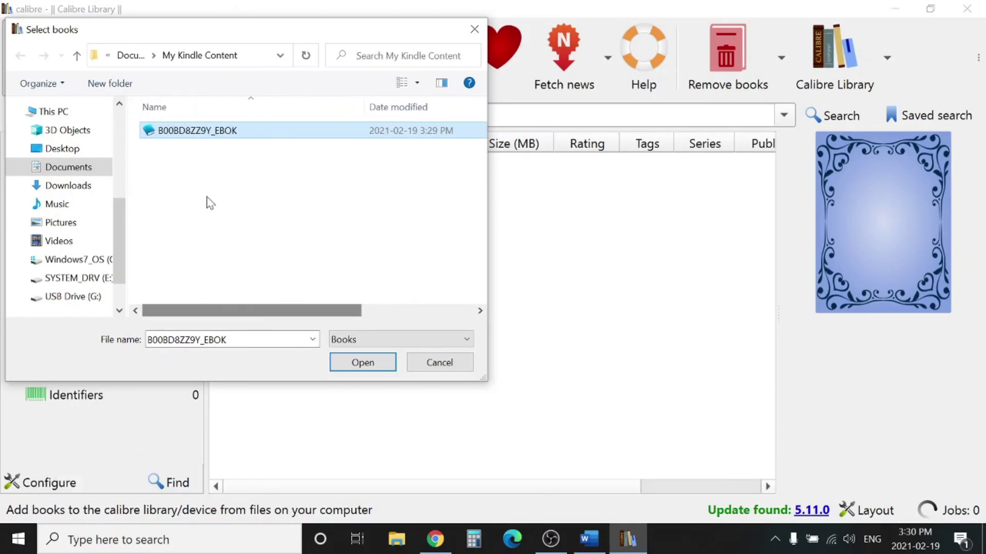
pyautogui.click(359, 363)
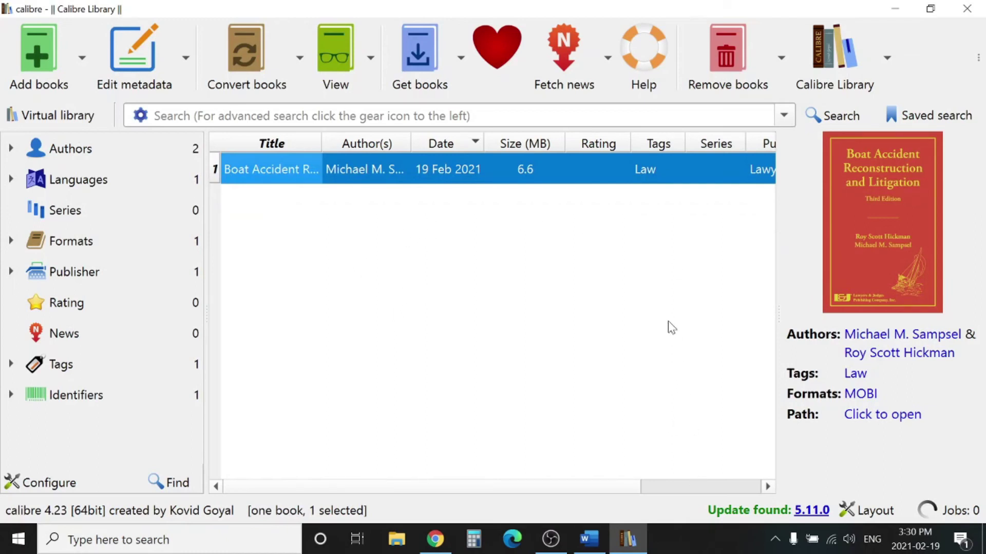
# - Convert the book to PDF output and close the Jobs list once the conversion finishes
pyautogui.click(247, 54)
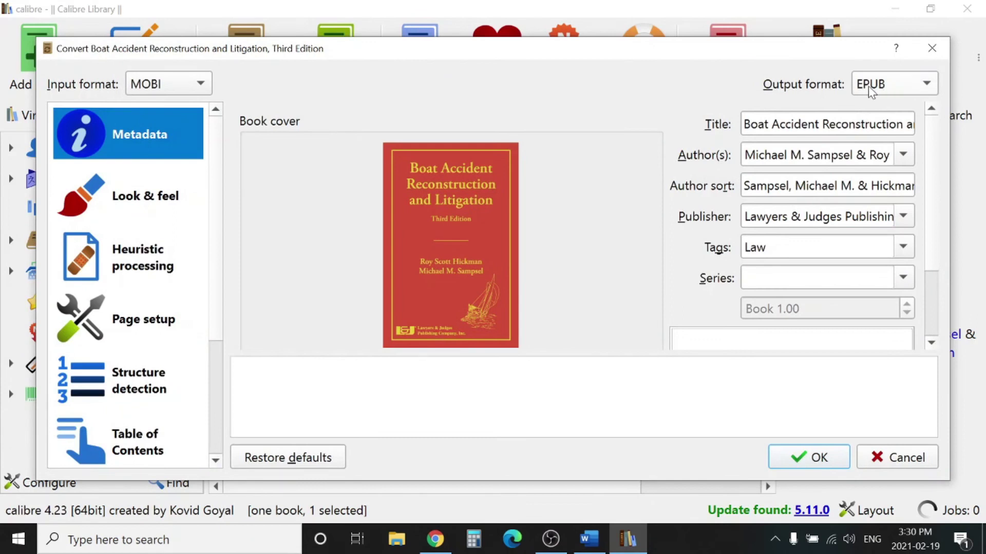
pyautogui.click(929, 83)
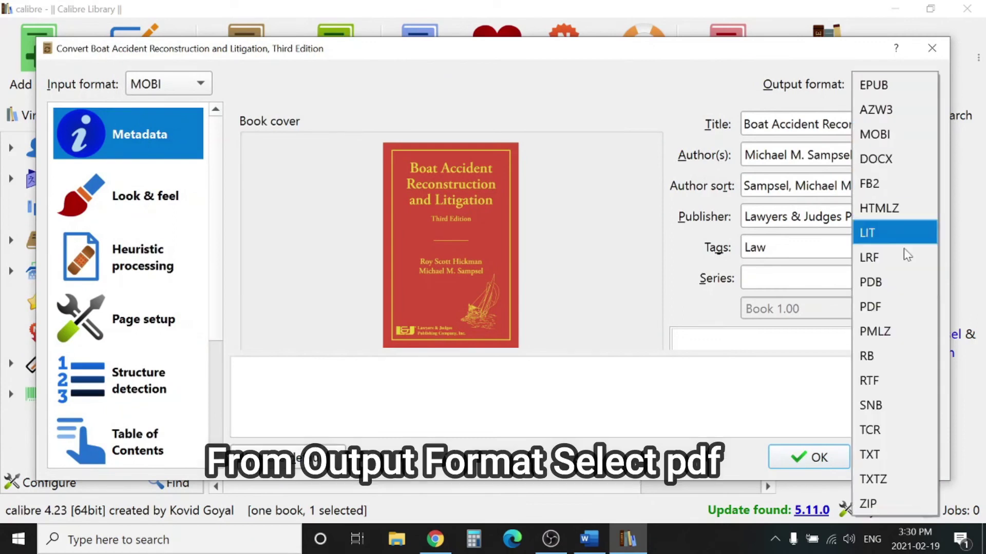
pyautogui.click(878, 303)
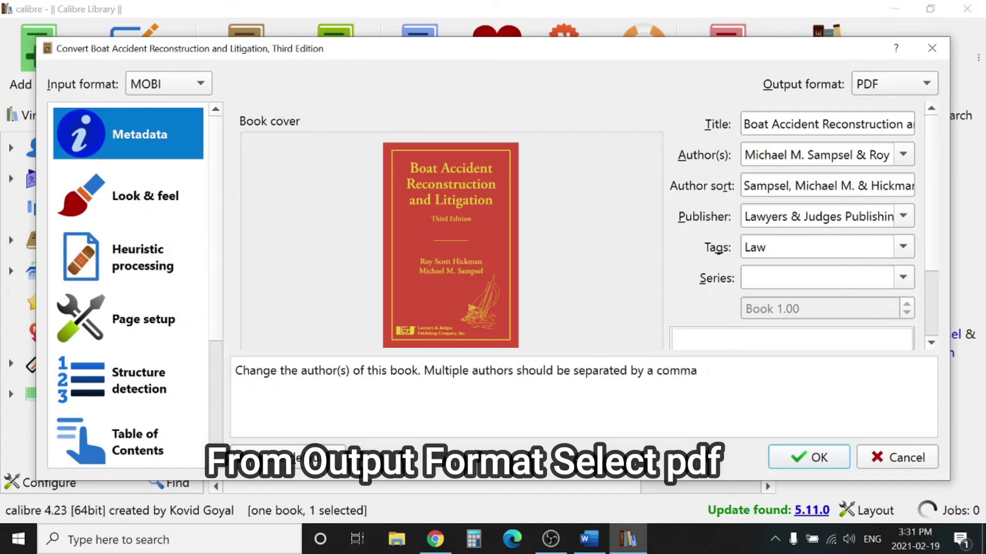
pyautogui.click(808, 458)
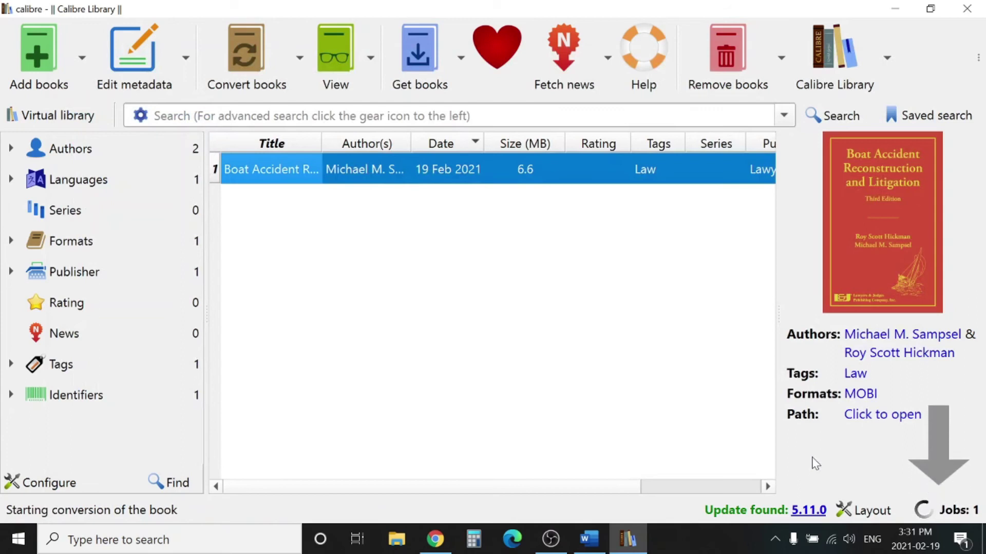
pyautogui.click(948, 512)
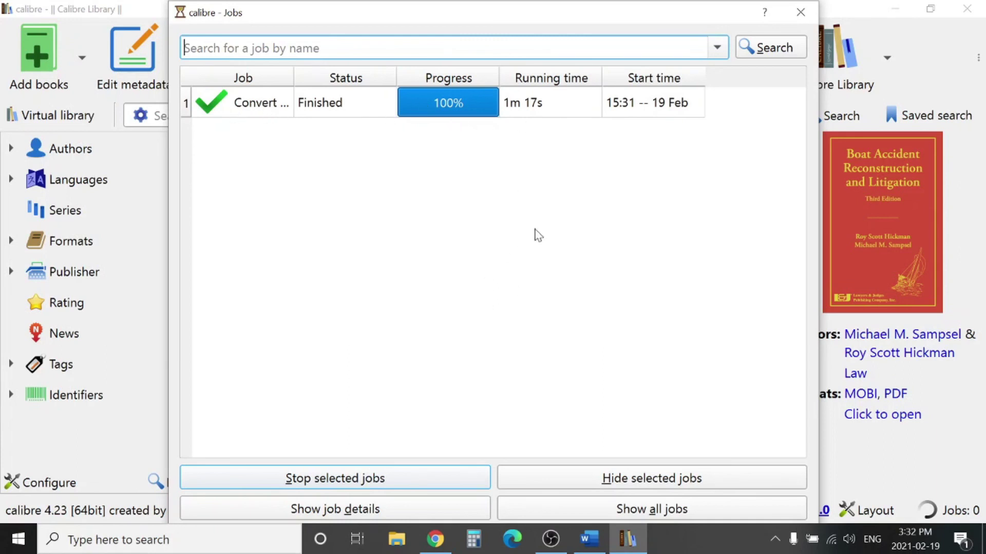
pyautogui.click(800, 12)
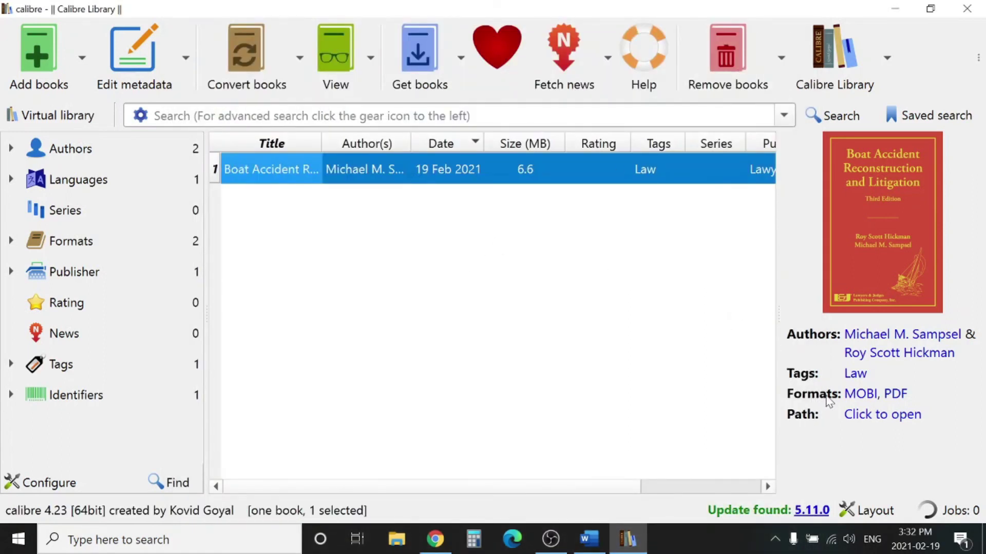
# - Open the book's PDF in Adobe Acrobat Reader DC, then open File > Save As and cancel
pyautogui.click(896, 396)
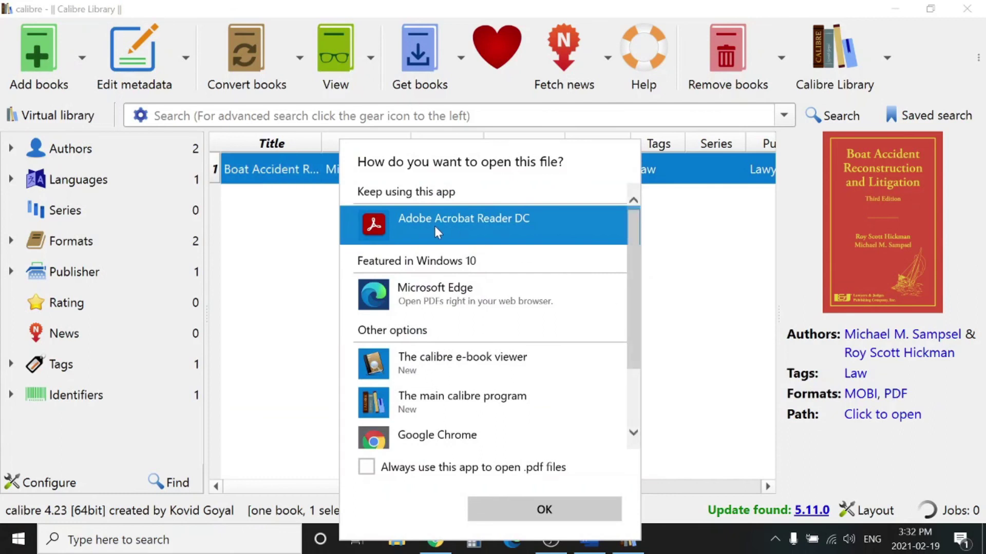
pyautogui.click(560, 515)
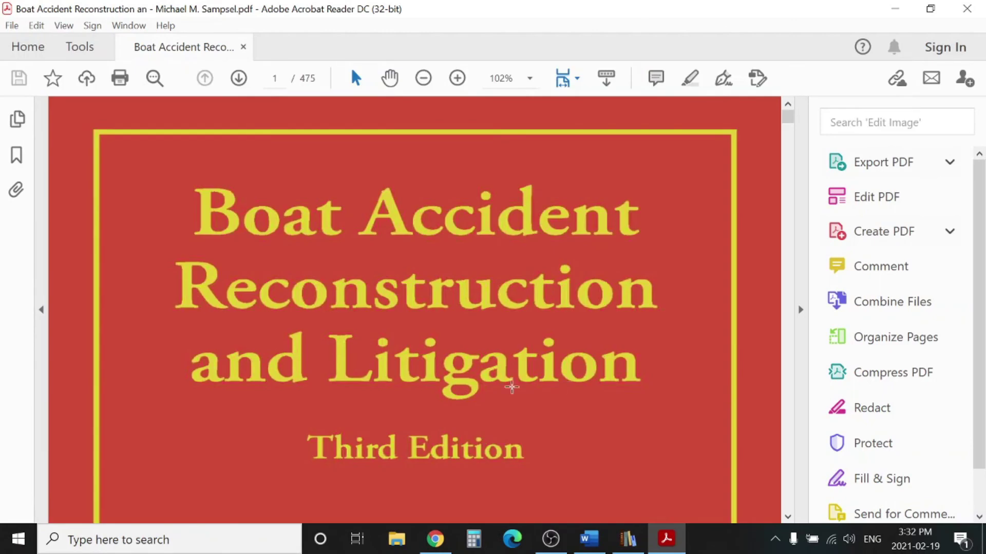
pyautogui.scroll(-2, 506, 283)
pyautogui.scroll(2, 509, 280)
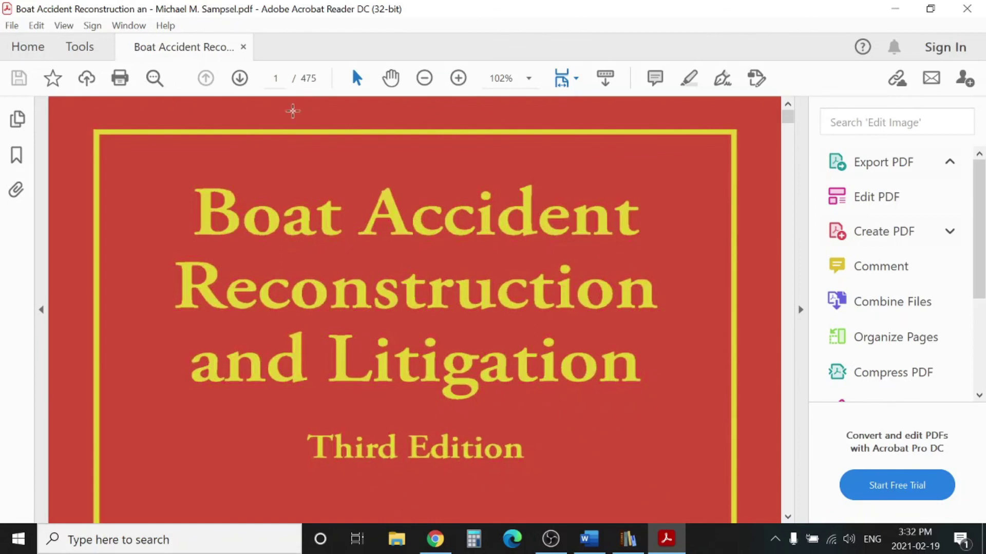
pyautogui.click(11, 25)
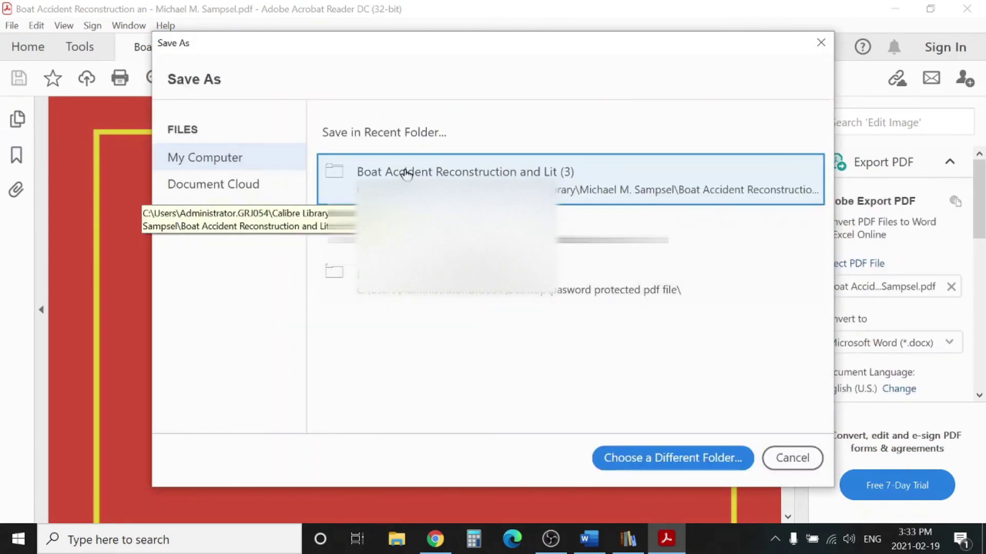
pyautogui.click(637, 463)
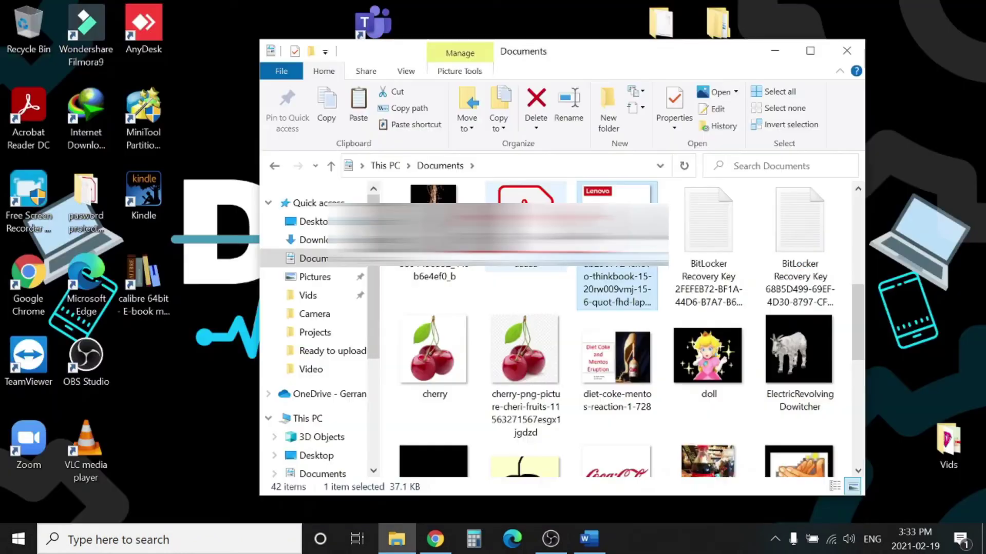